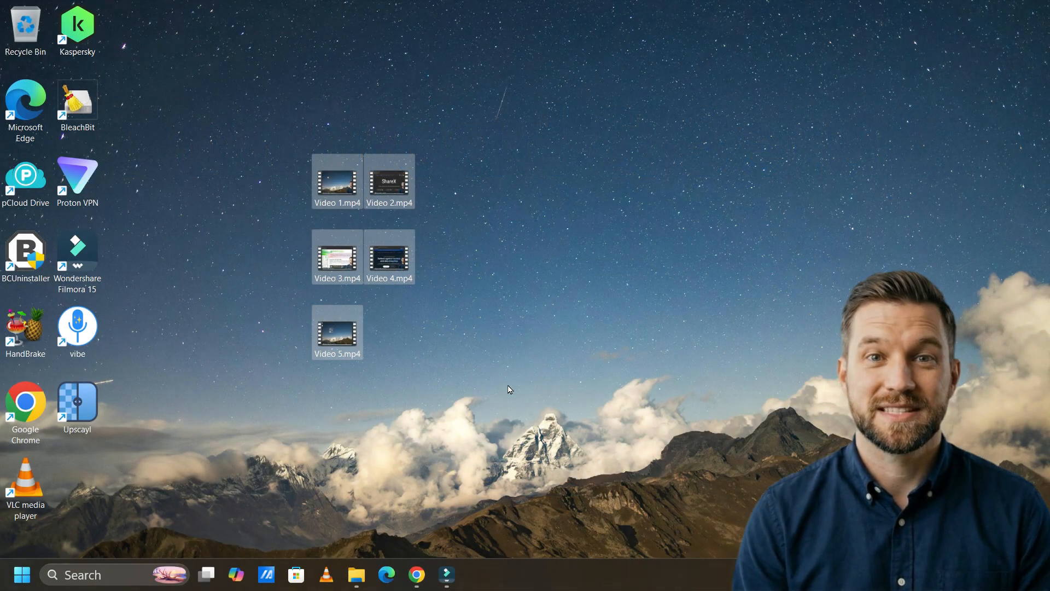
- Switch to the OBS Studio website in Chrome and download the Windows version
mouse_move(411, 584)
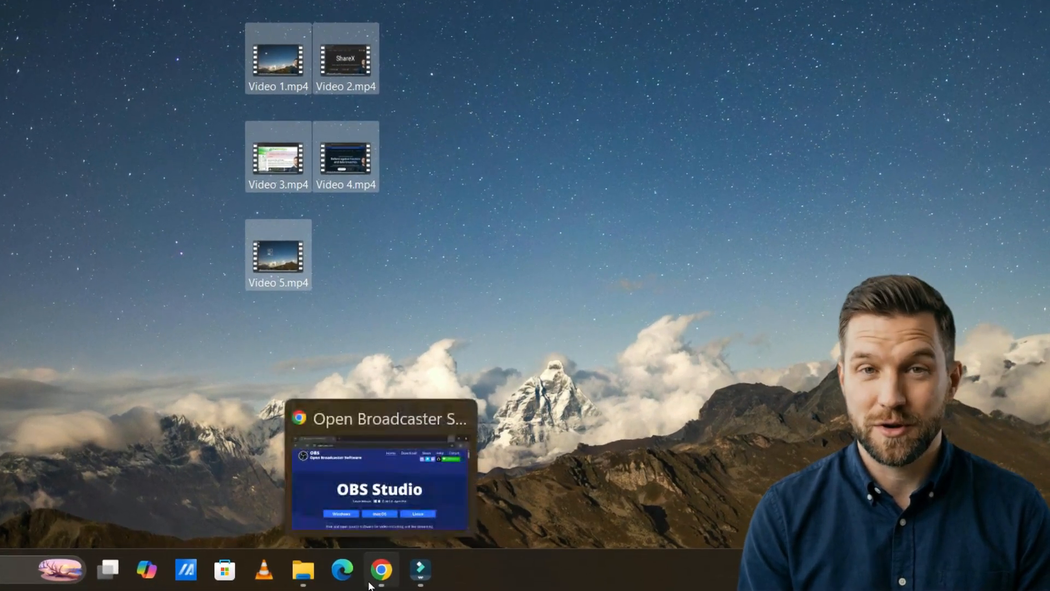
click(370, 584)
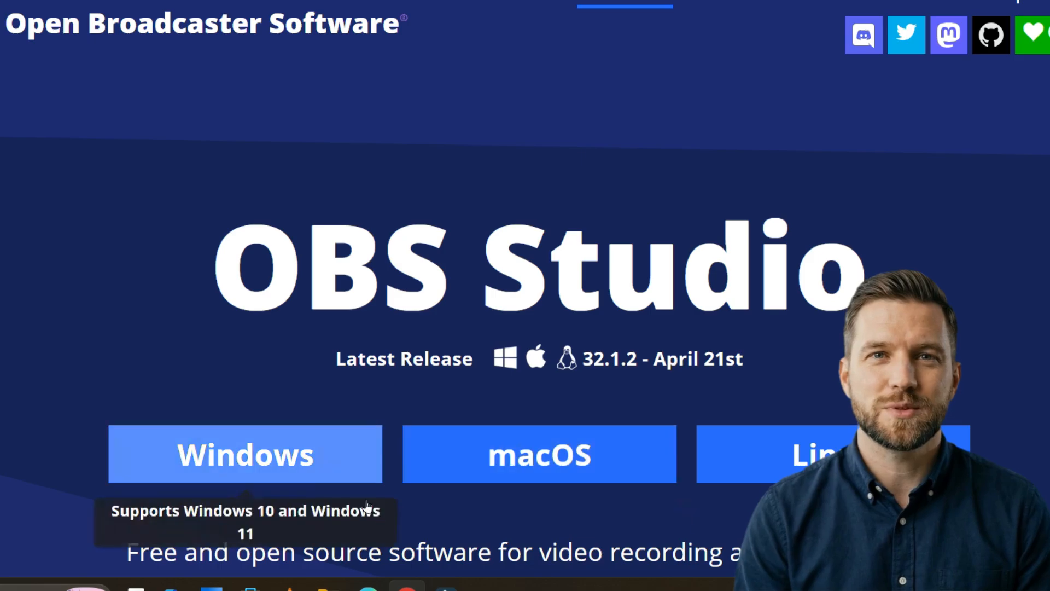
click(298, 462)
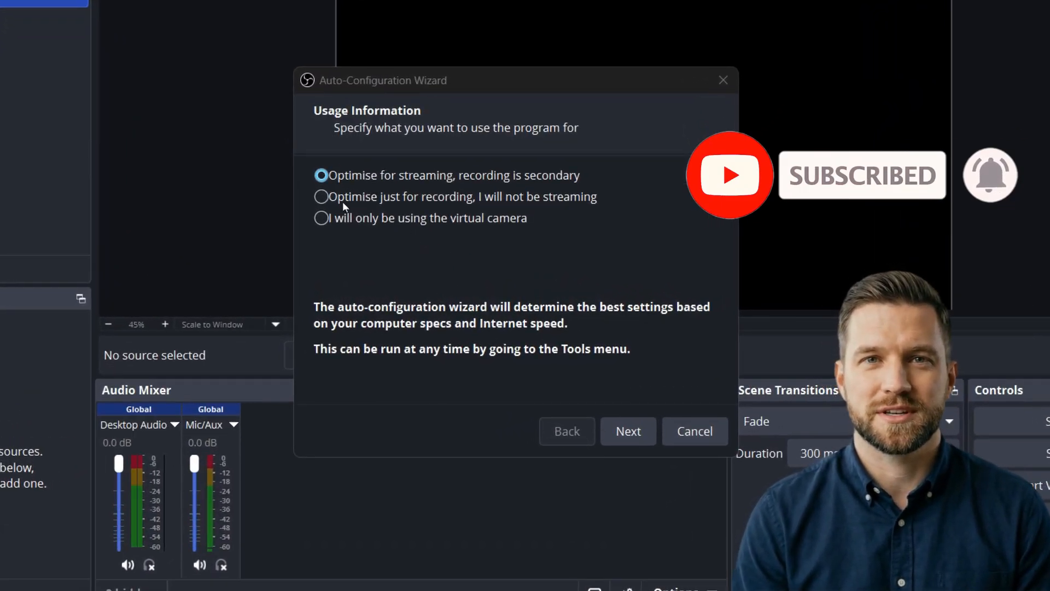
- Optimise the auto-configuration just for recording and keep the base canvas resolution on Use Current (1920x1080)
click(322, 197)
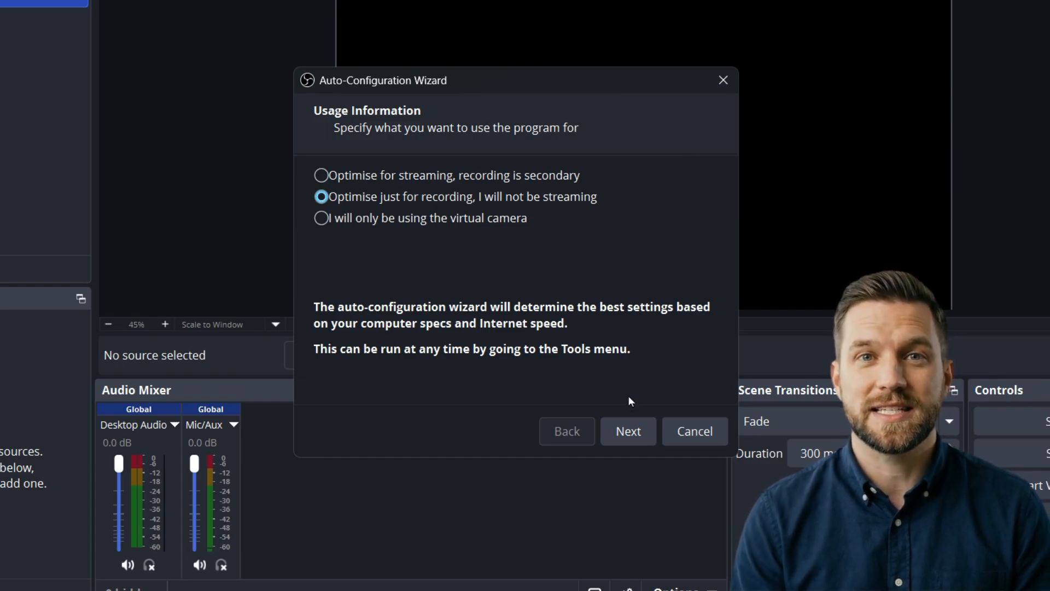
click(629, 430)
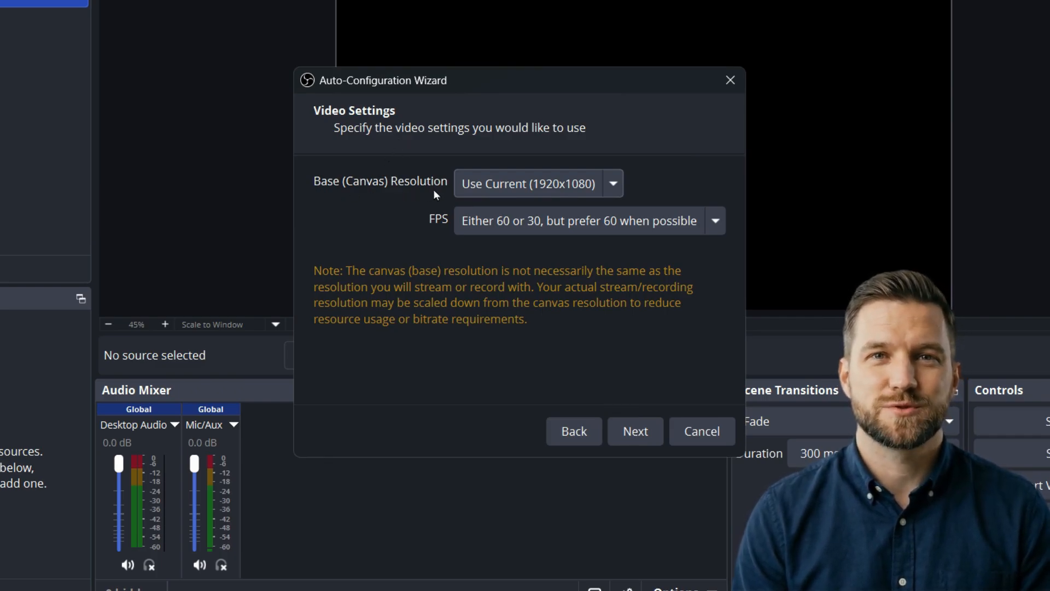
click(560, 185)
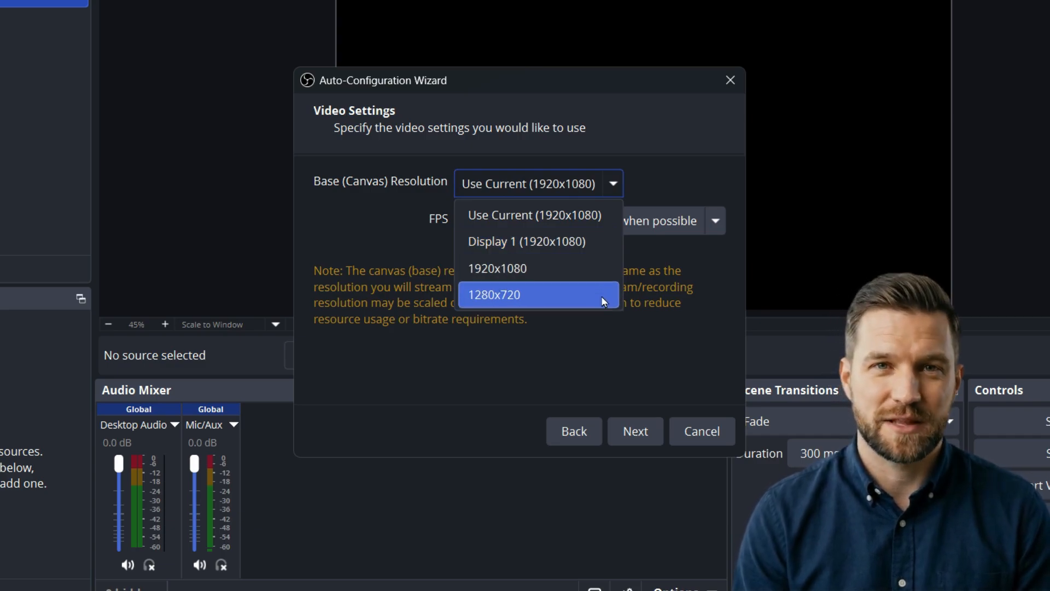
click(601, 221)
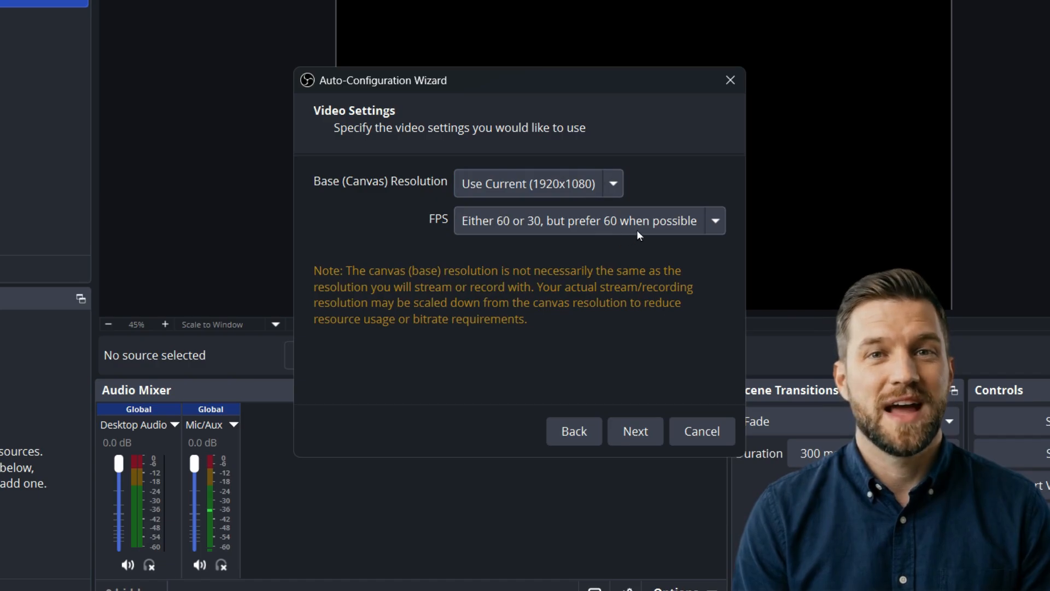
- Set the wizard's FPS to "Either 60 or 30, but prefer 60 when possible" and apply the recommended settings
click(665, 221)
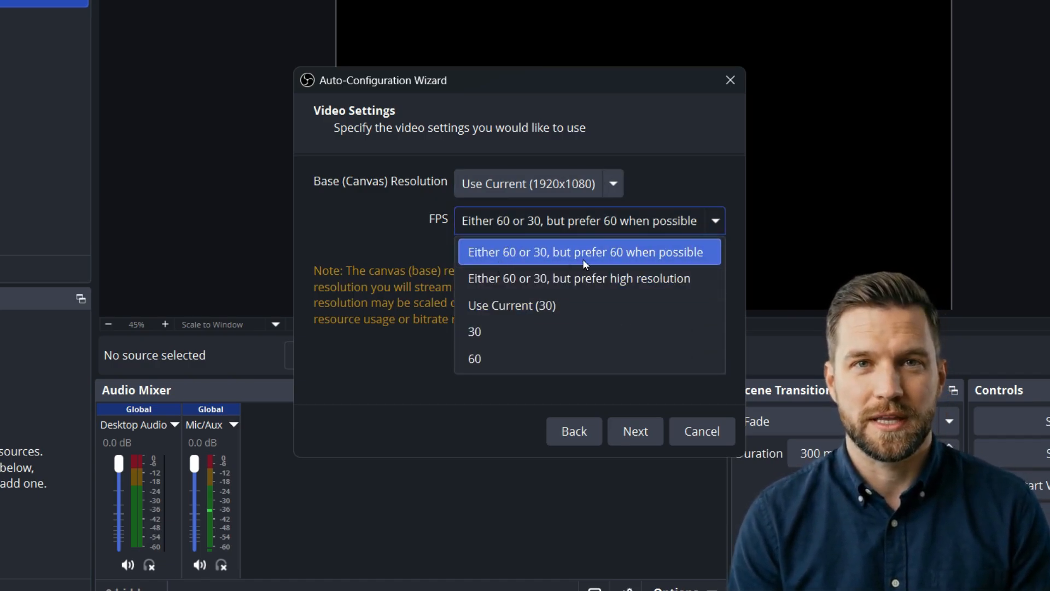
click(653, 258)
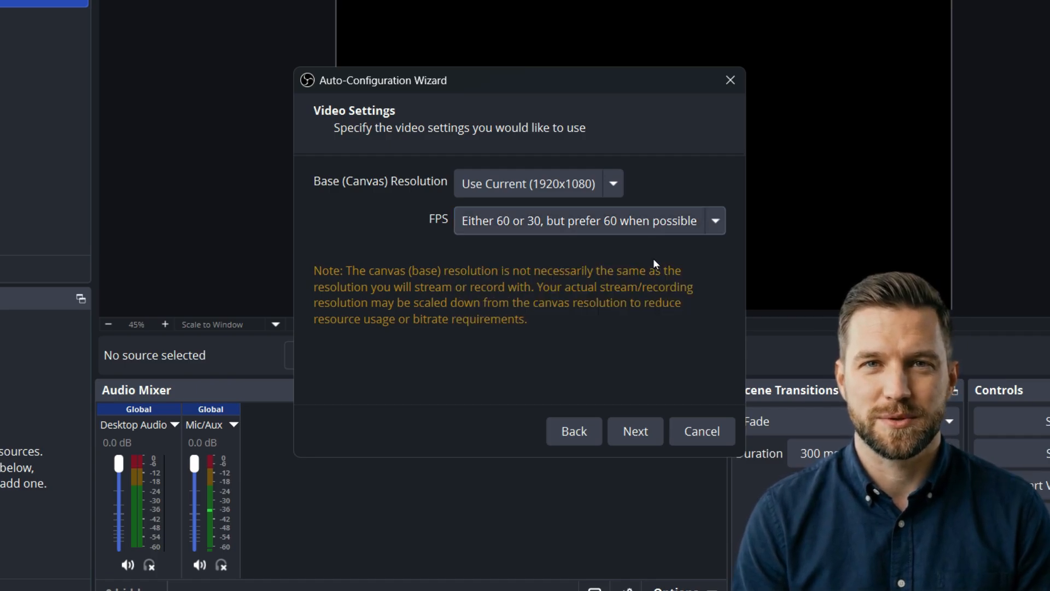
click(636, 431)
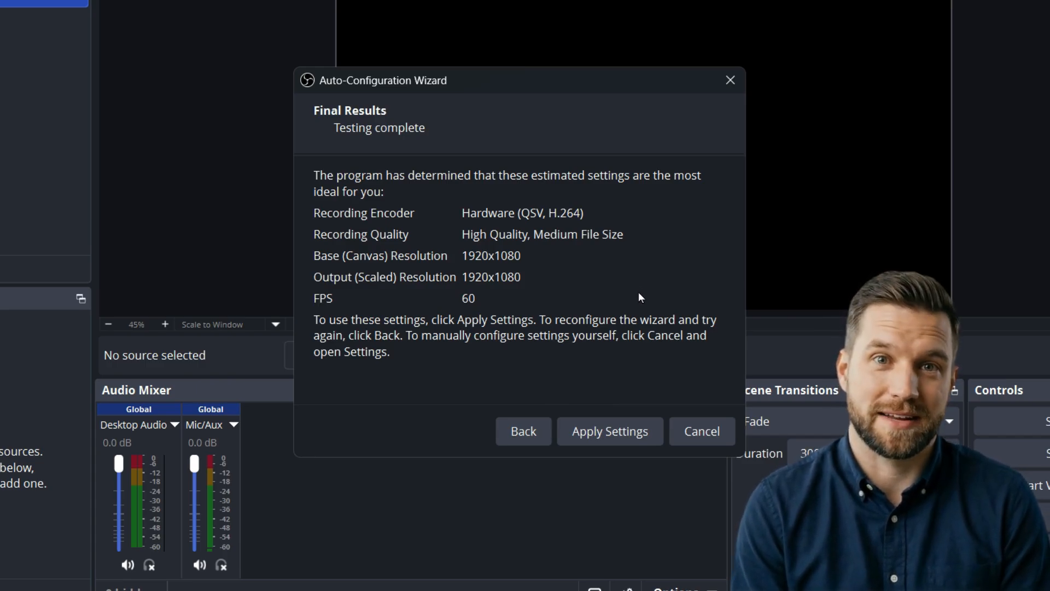
click(618, 428)
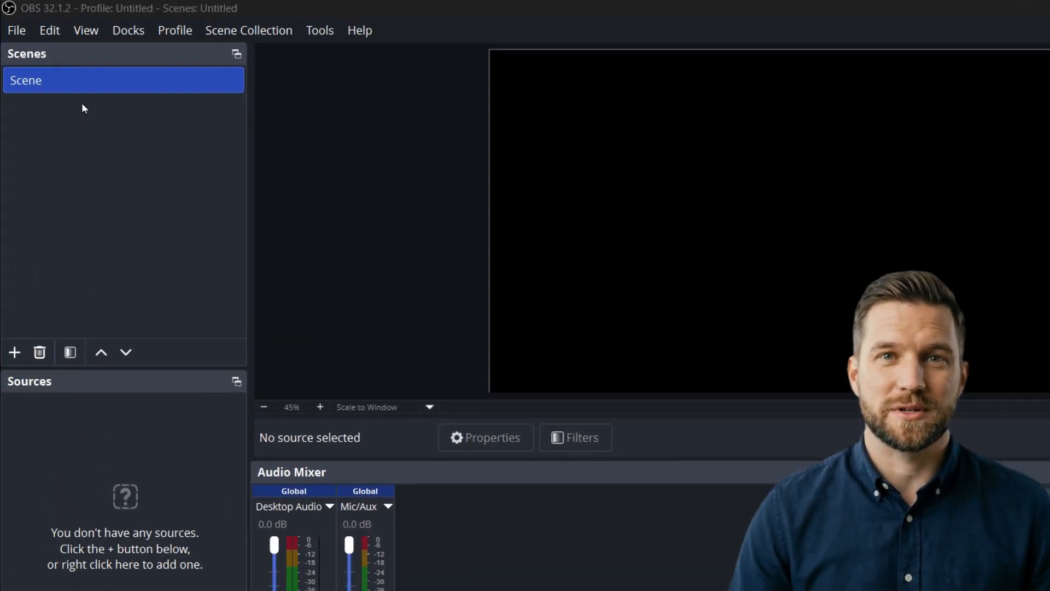
- Add a new scene named Scene 2 and make it the active scene
click(72, 88)
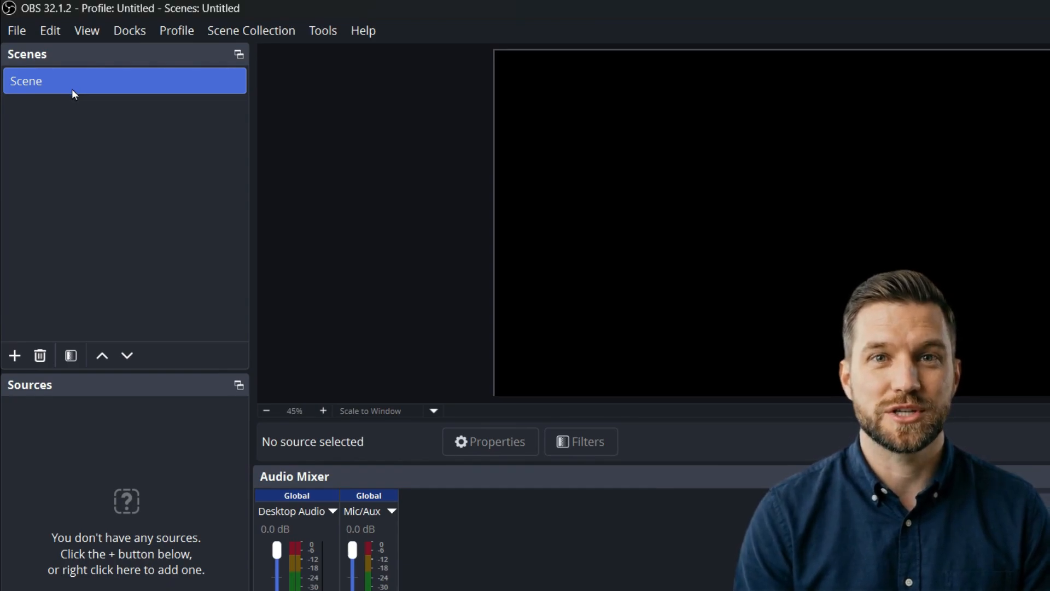
right_click(72, 106)
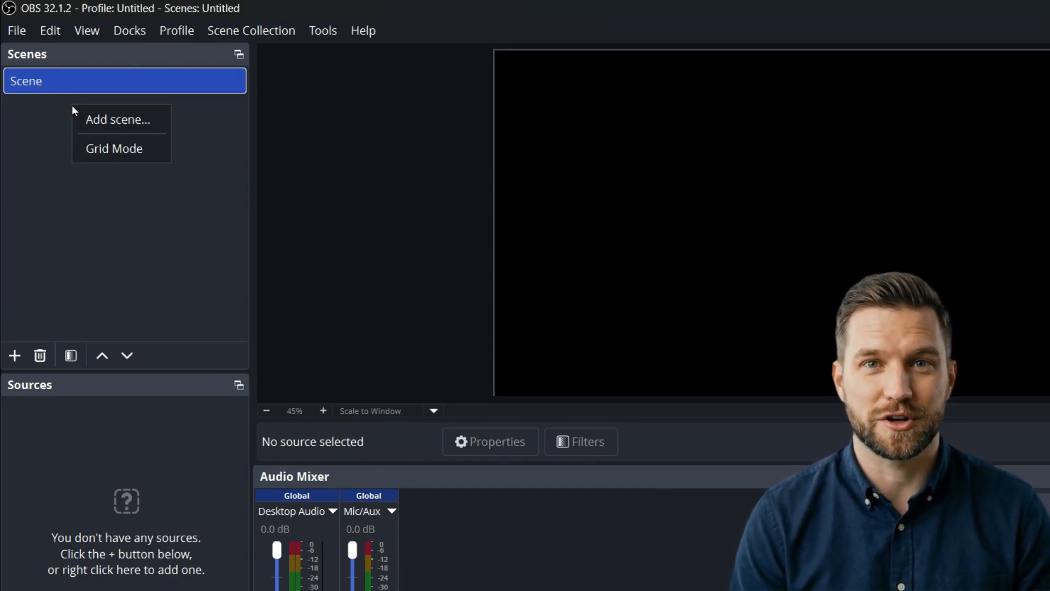
click(104, 118)
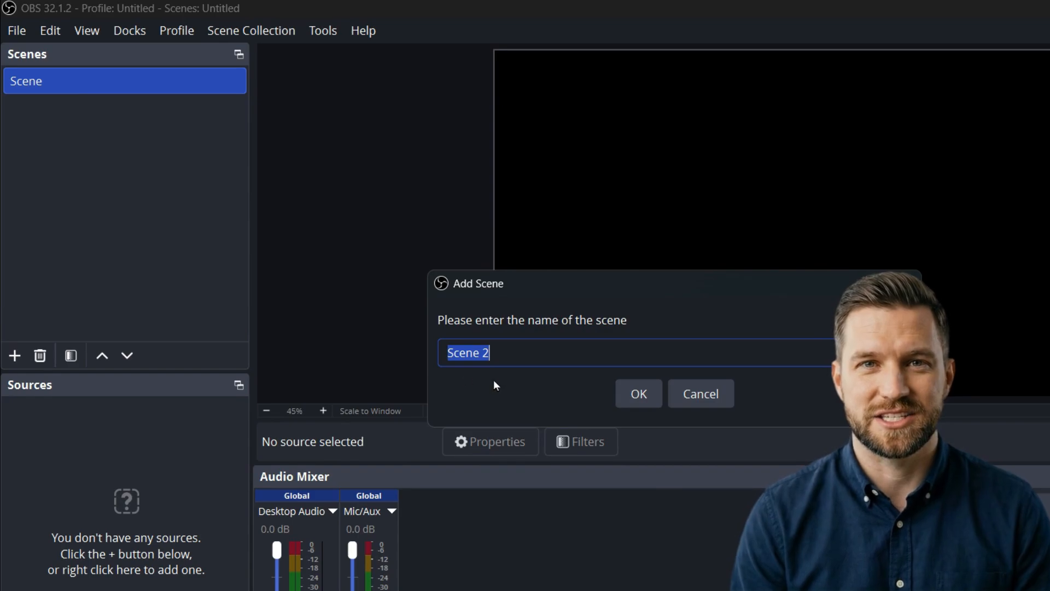
click(633, 395)
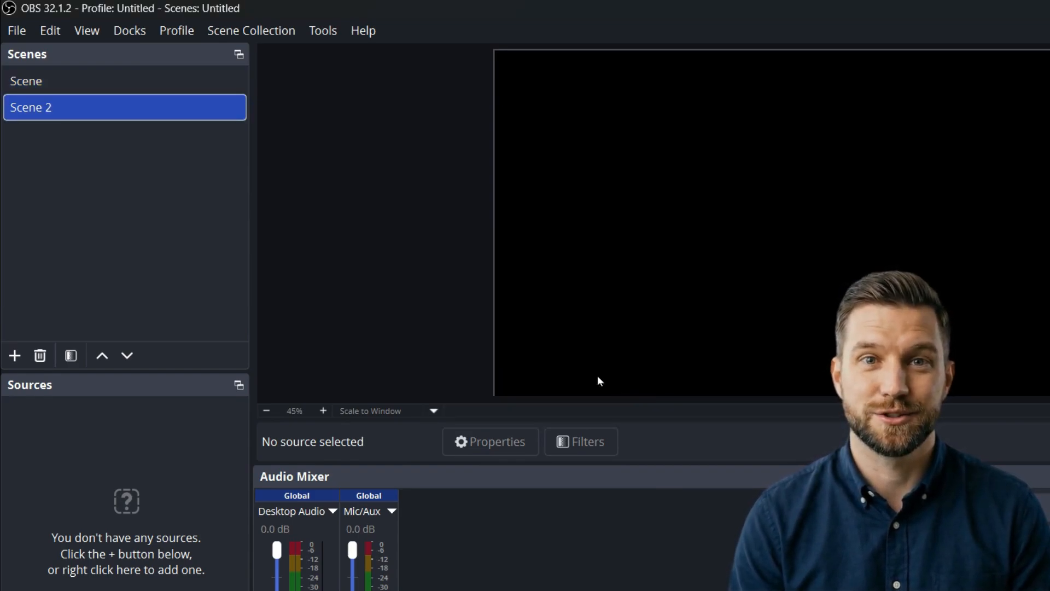
click(150, 81)
click(150, 101)
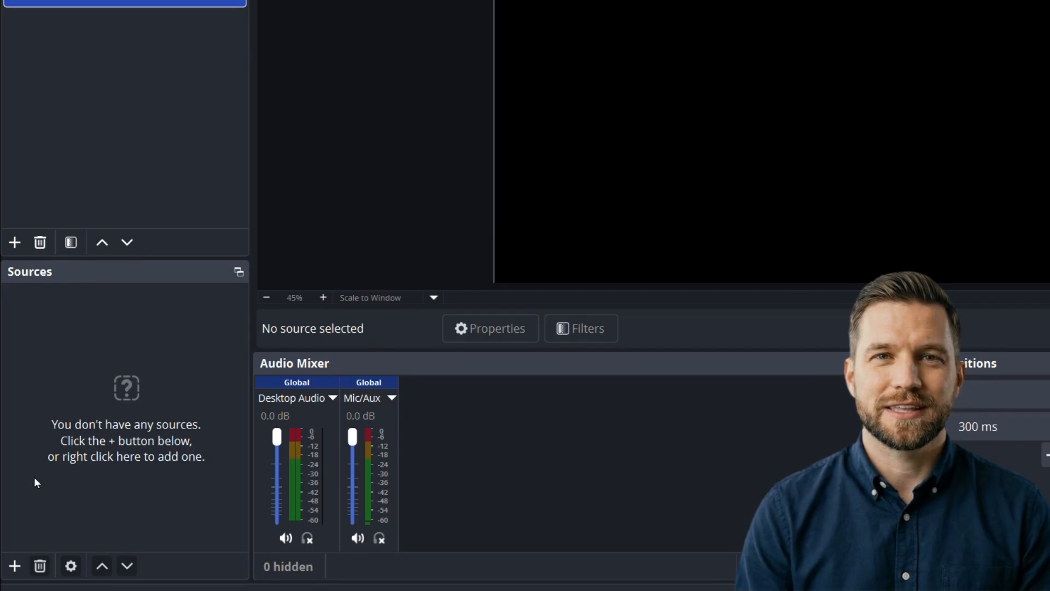
- Add a visible Display Capture source to Scene 2 that captures the 1920x1080 primary monitor
click(15, 565)
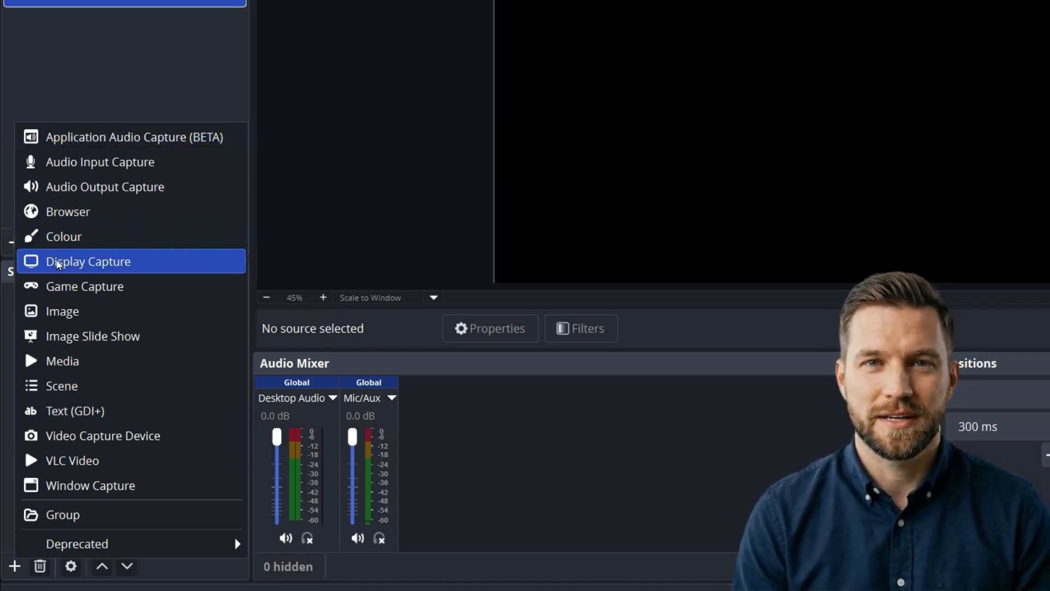
click(145, 263)
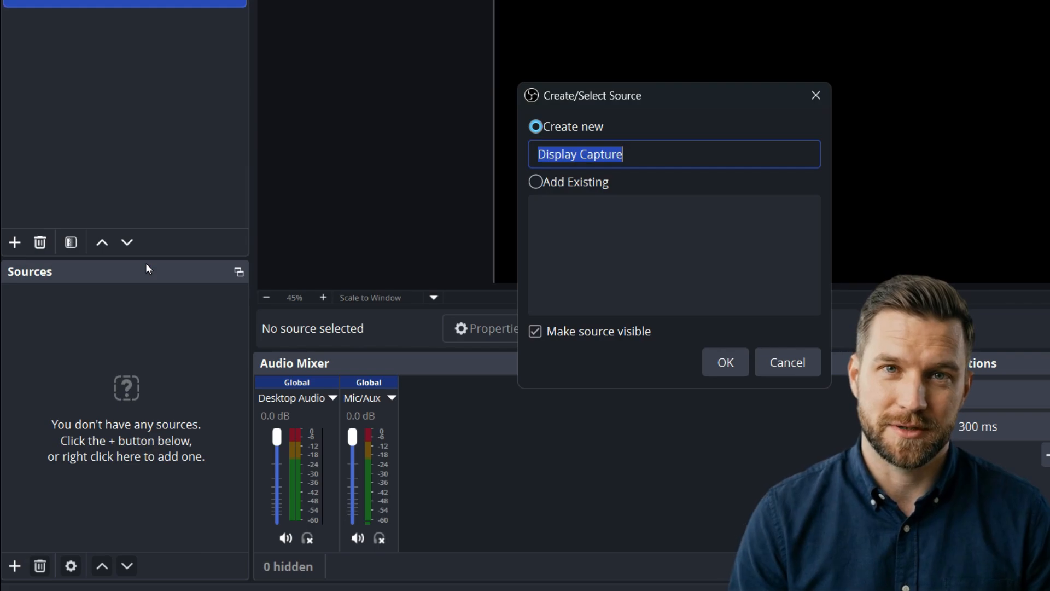
click(728, 361)
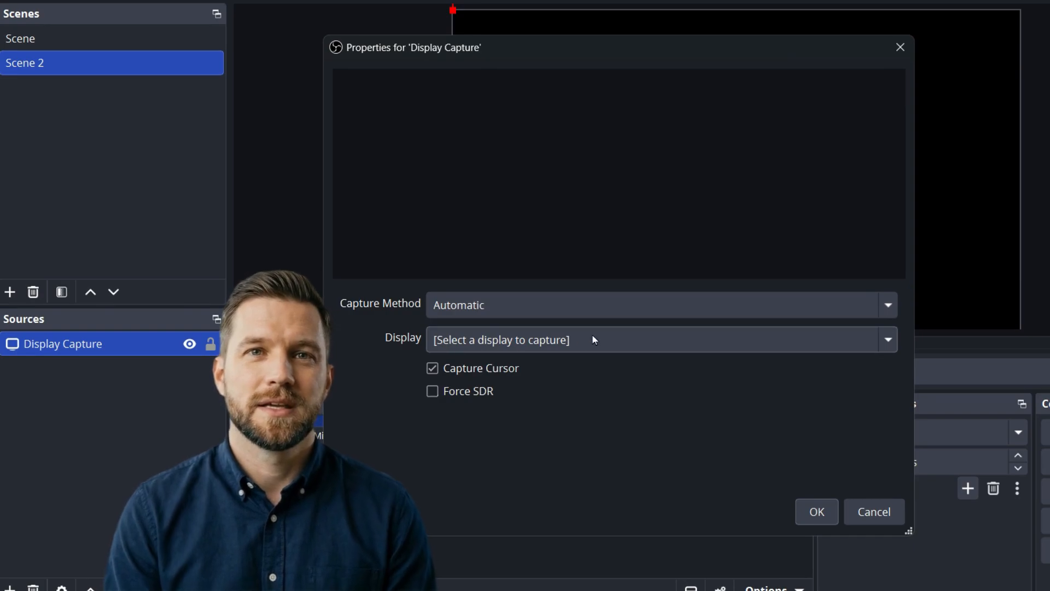
click(595, 339)
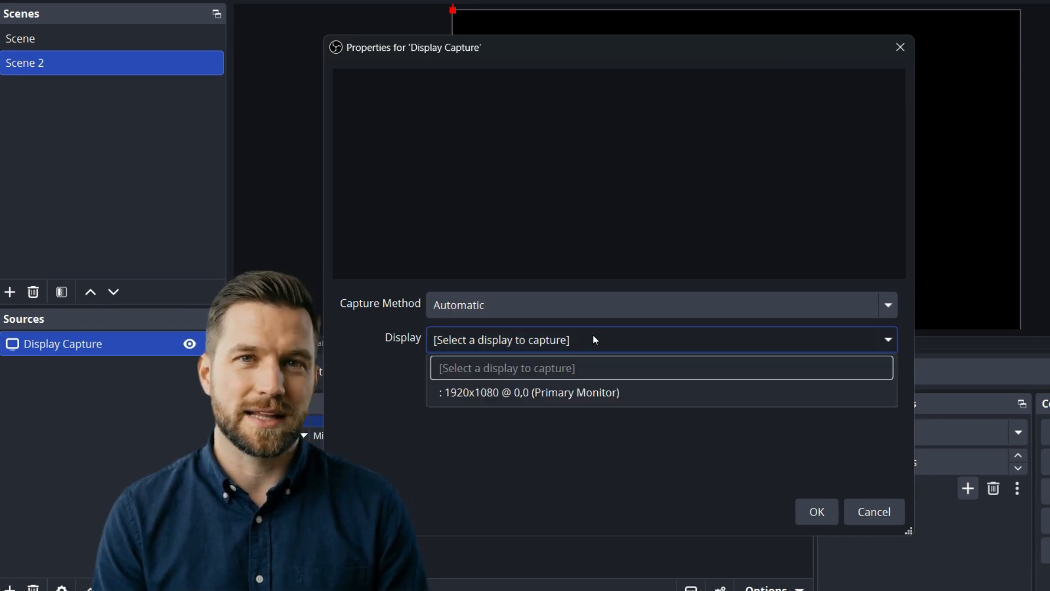
click(515, 393)
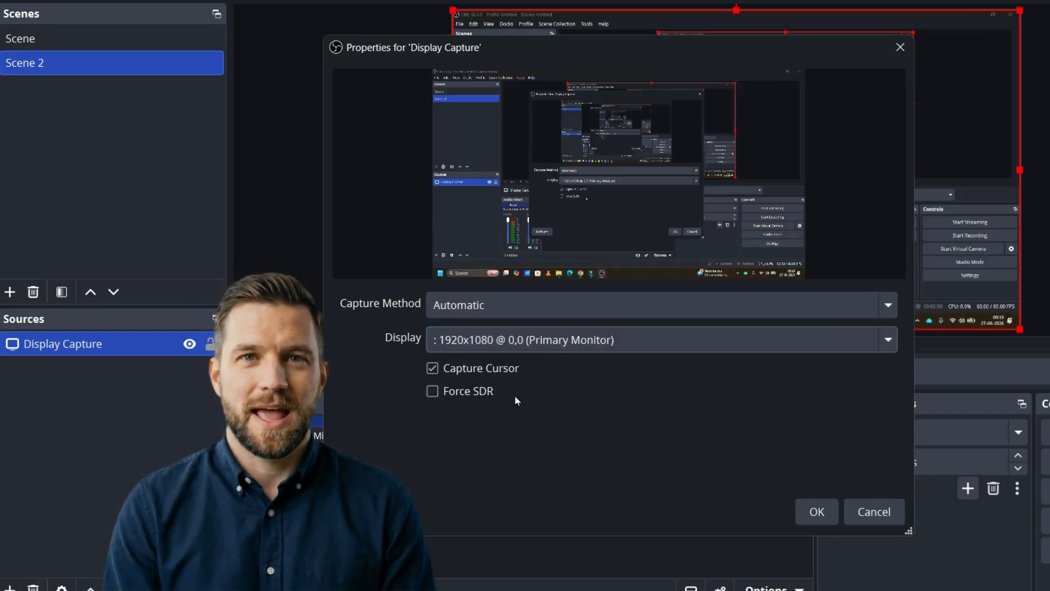
click(815, 510)
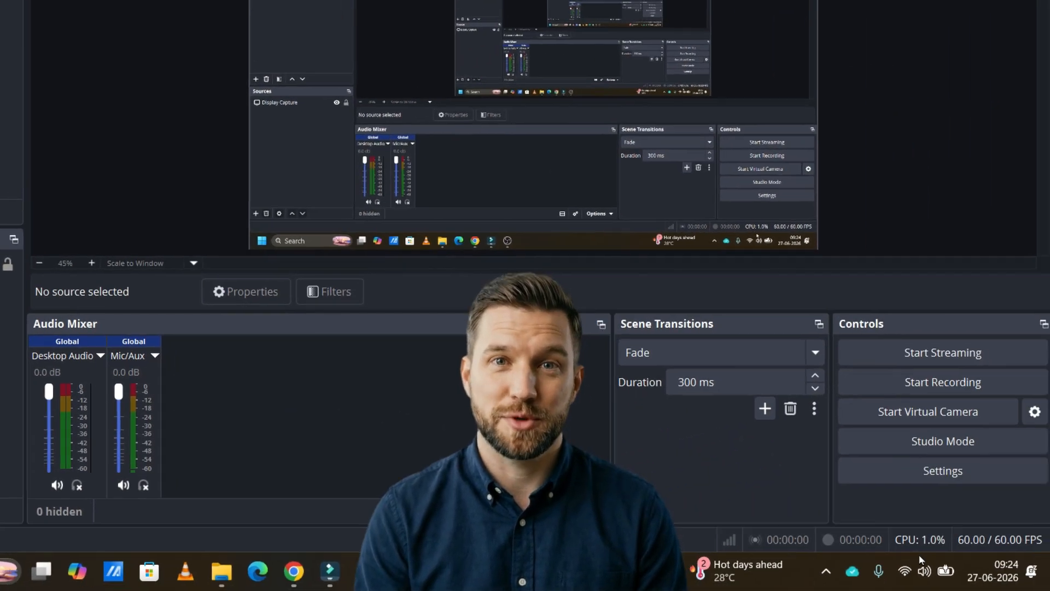
- Adjust the Windows system volume and check the Desktop Audio level in the audio mixer
click(924, 570)
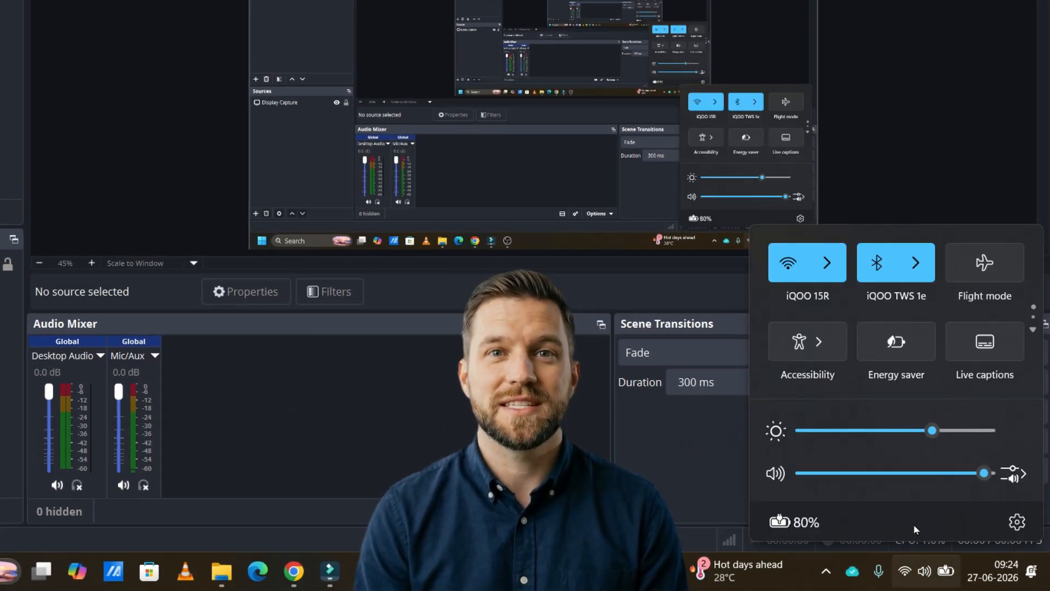
drag(911, 473, 969, 473)
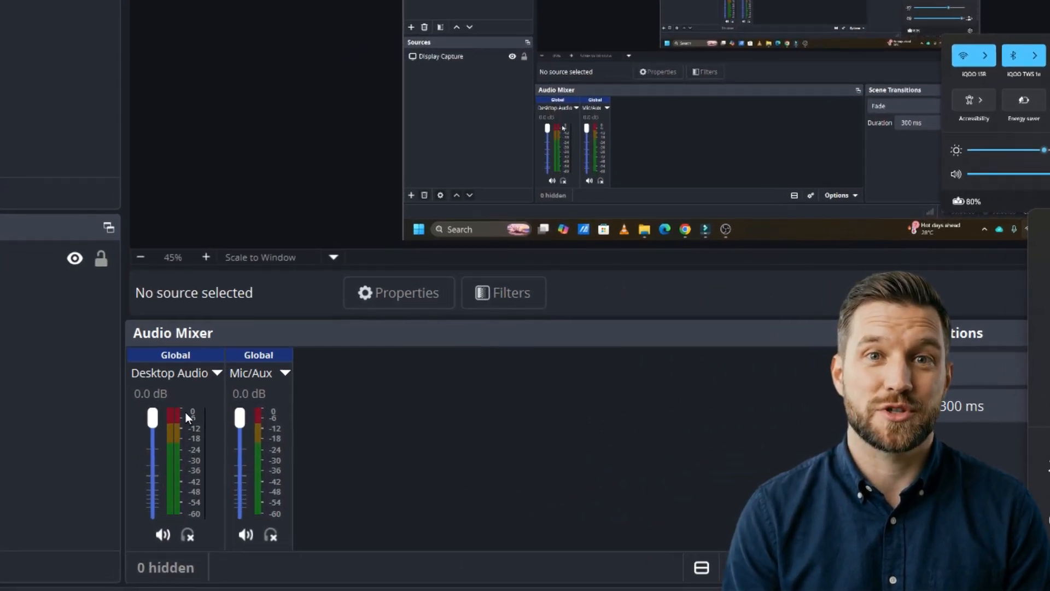
drag(152, 417, 185, 415)
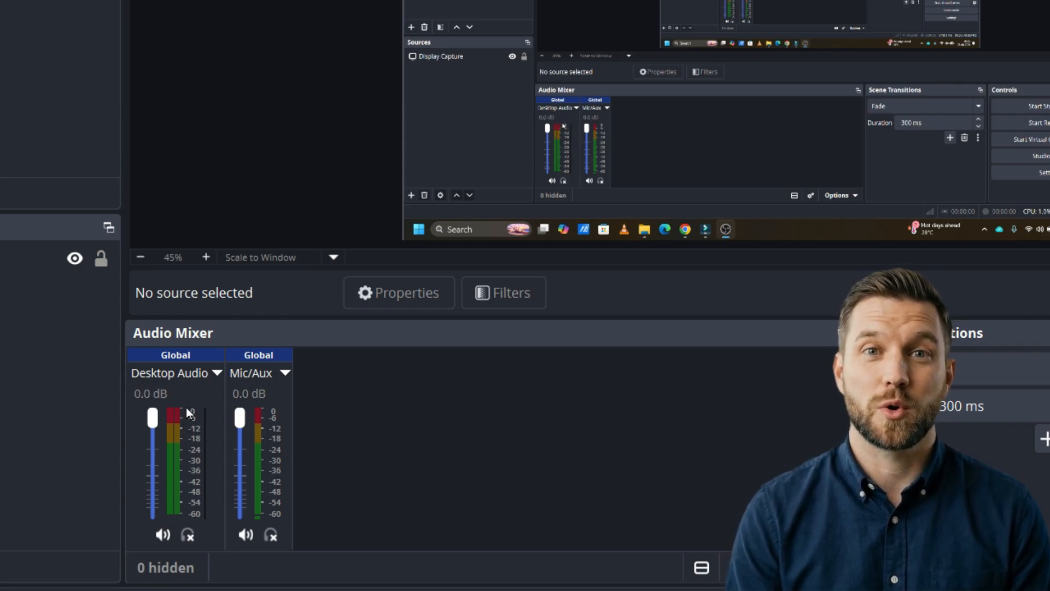
- Try muting and unmuting Desktop Audio, and try out the Mic/Aux channel's volume and mute controls
click(168, 534)
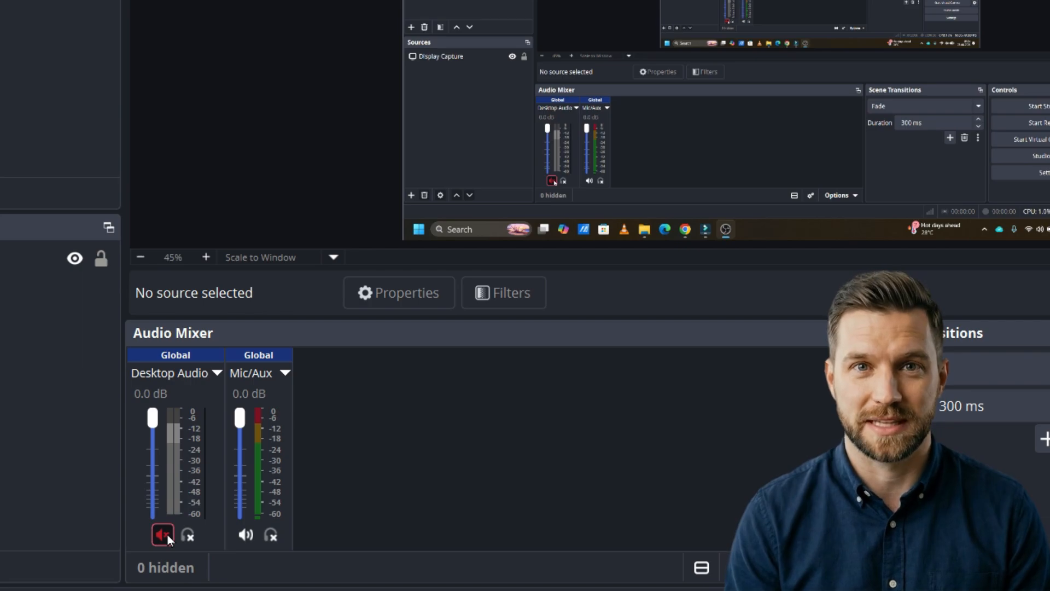
click(168, 534)
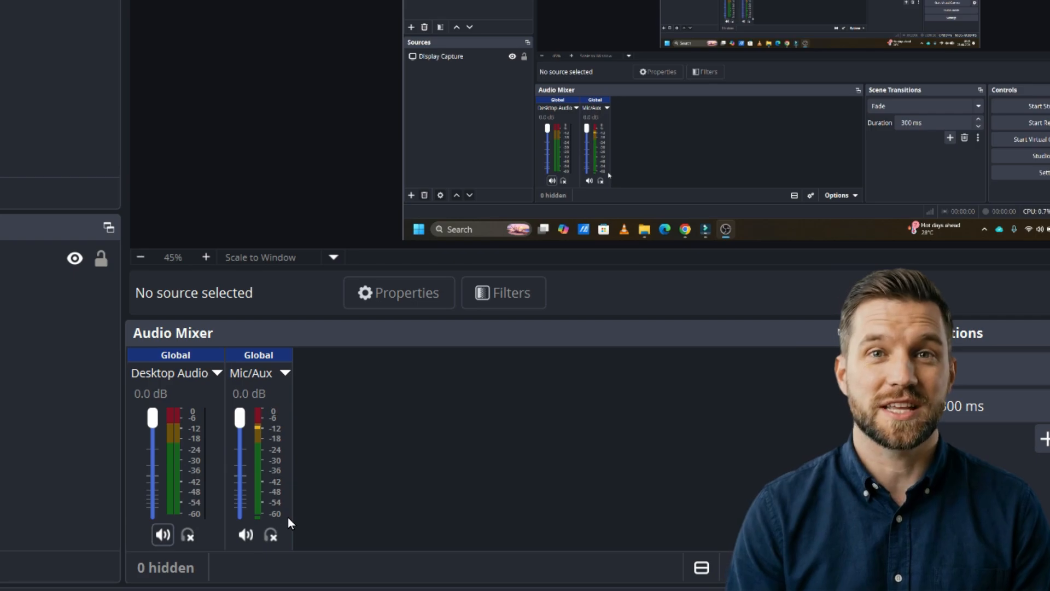
mouse_move(238, 419)
mouse_down()
mouse_move(239, 462)
mouse_move(238, 425)
mouse_up()
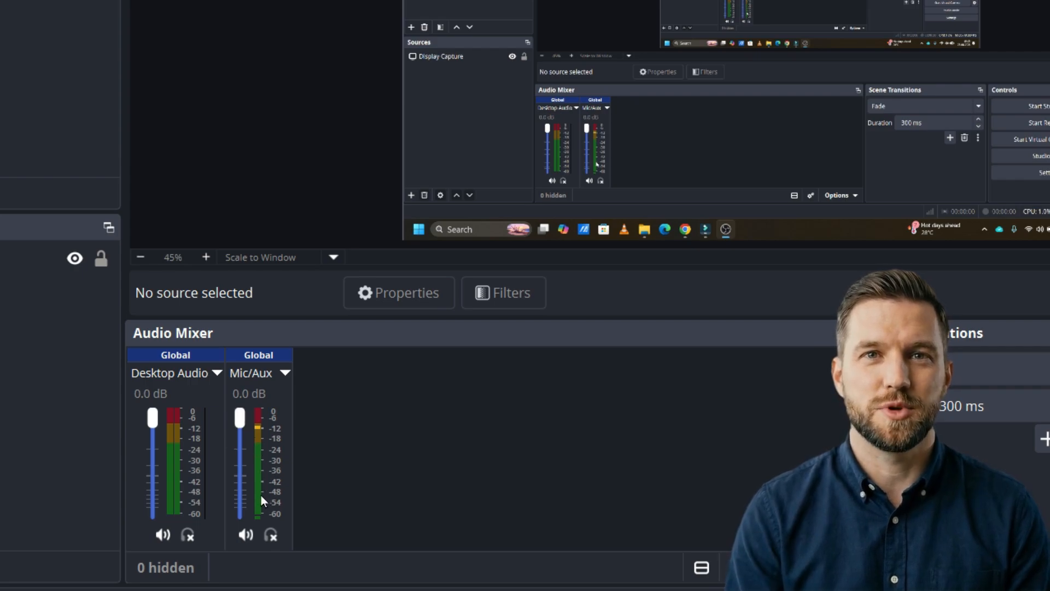
click(248, 532)
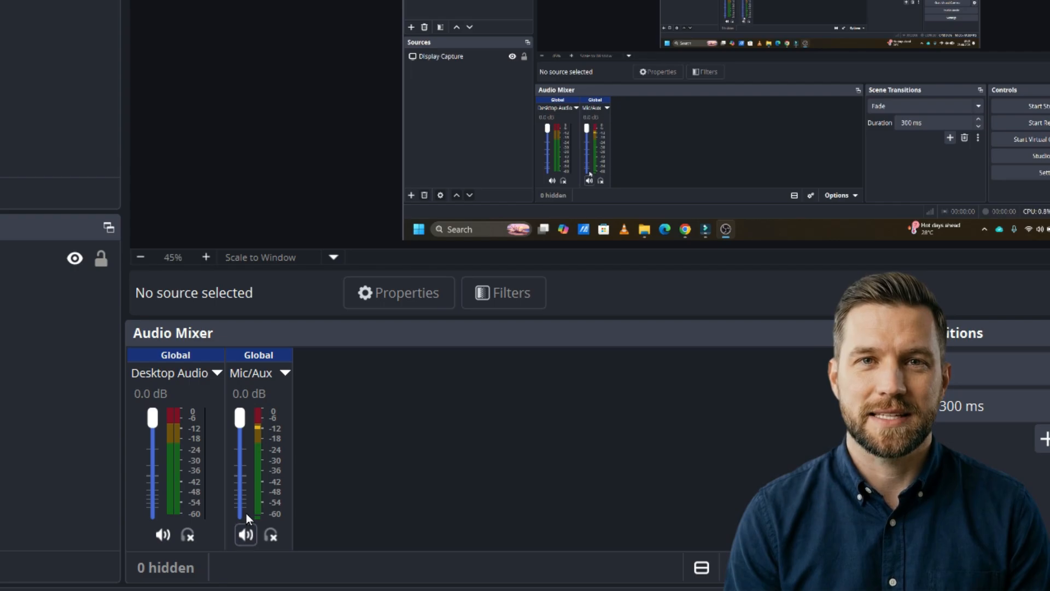
- Set the Mic/Aux input device to Headset (iQOO TWS 1e) in its properties
click(258, 377)
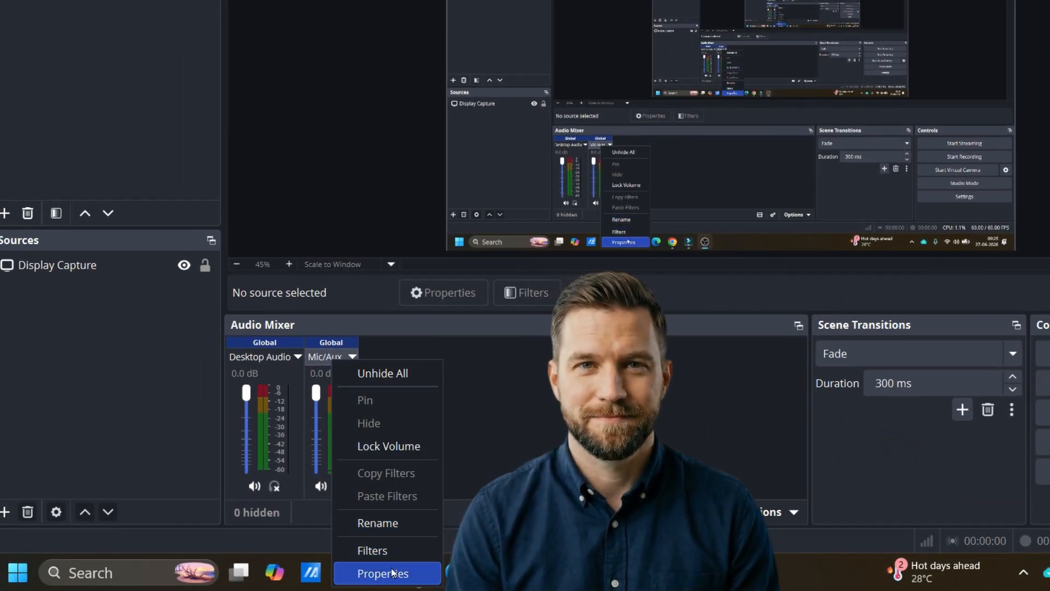
click(389, 572)
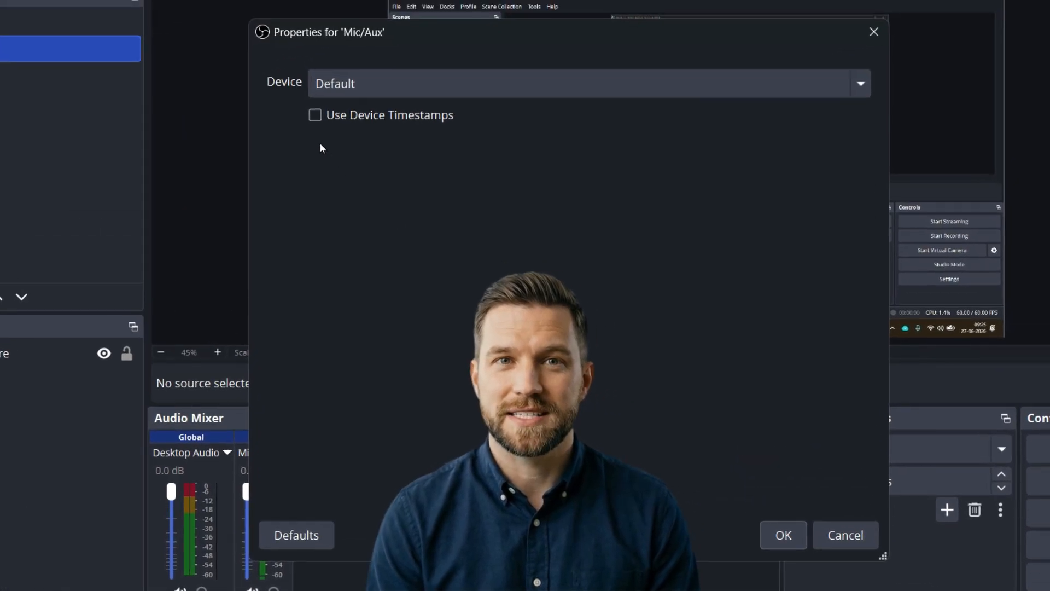
click(395, 82)
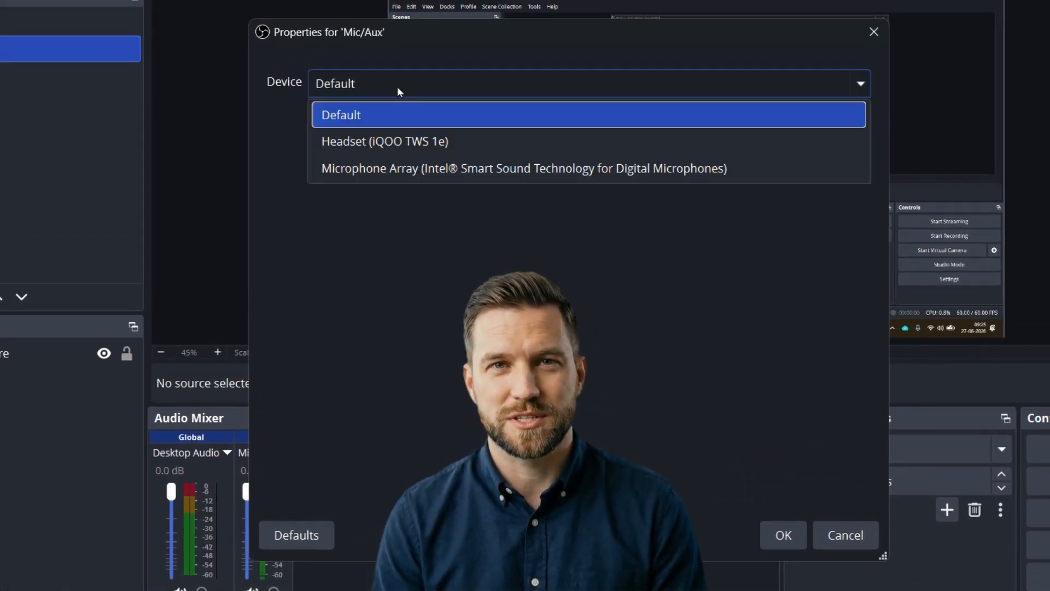
click(523, 144)
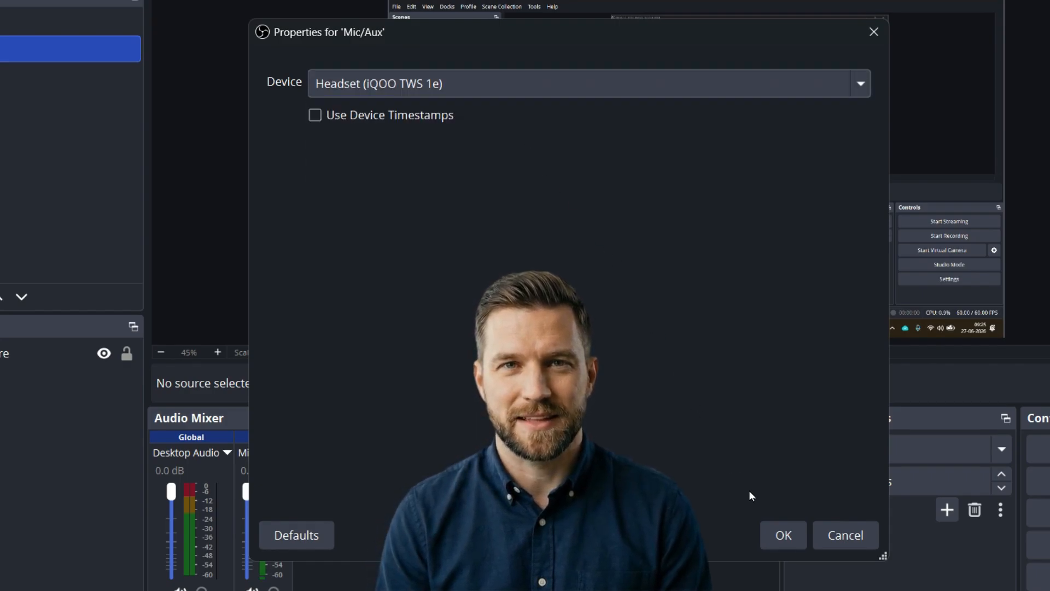
click(780, 534)
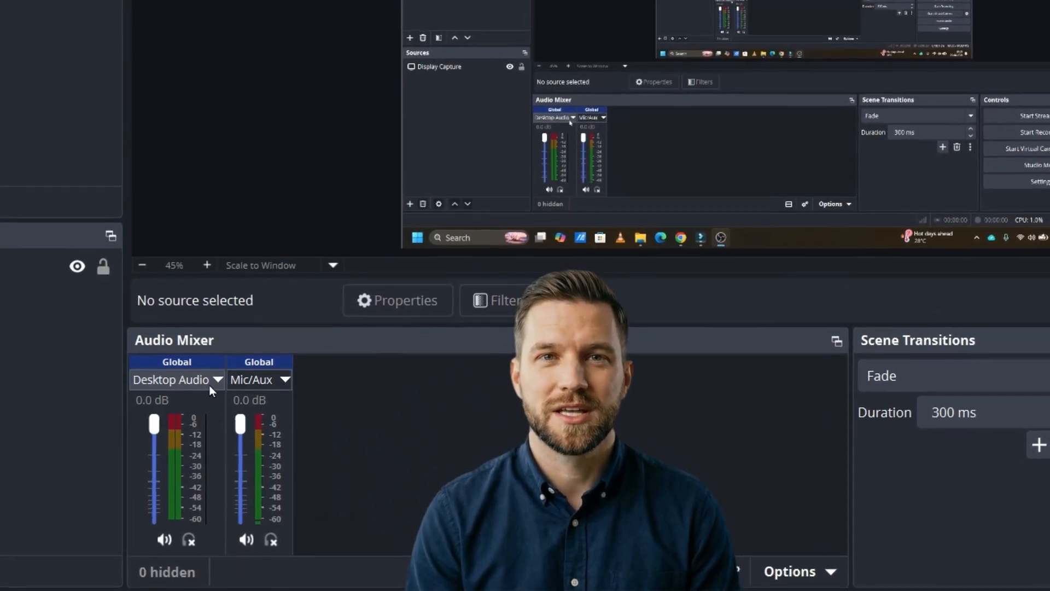
- Set the Desktop Audio device to Headphones (iQOO TWS 1e) in its properties
right_click(200, 379)
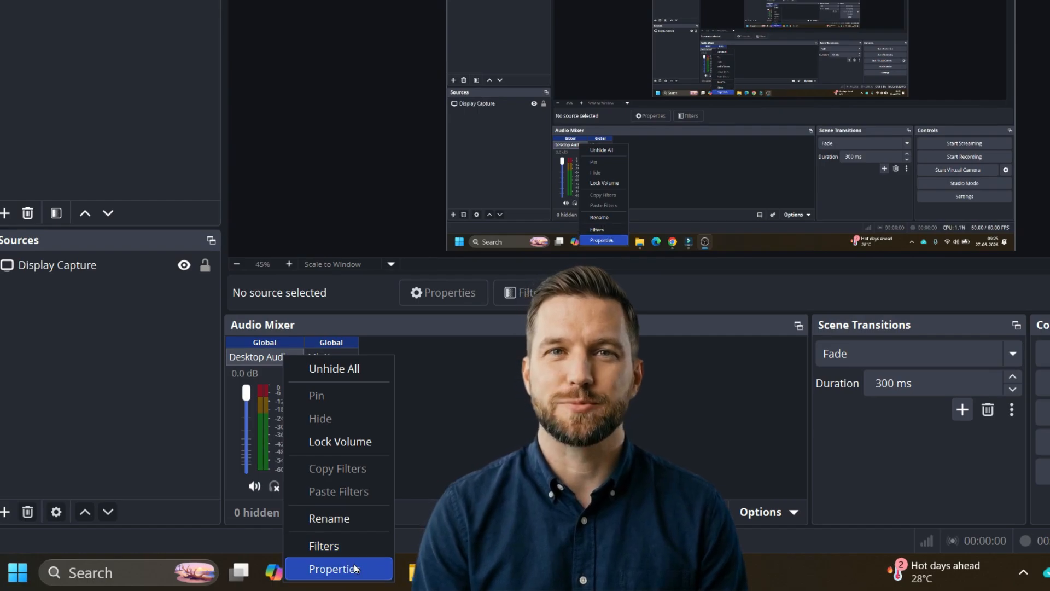
click(355, 569)
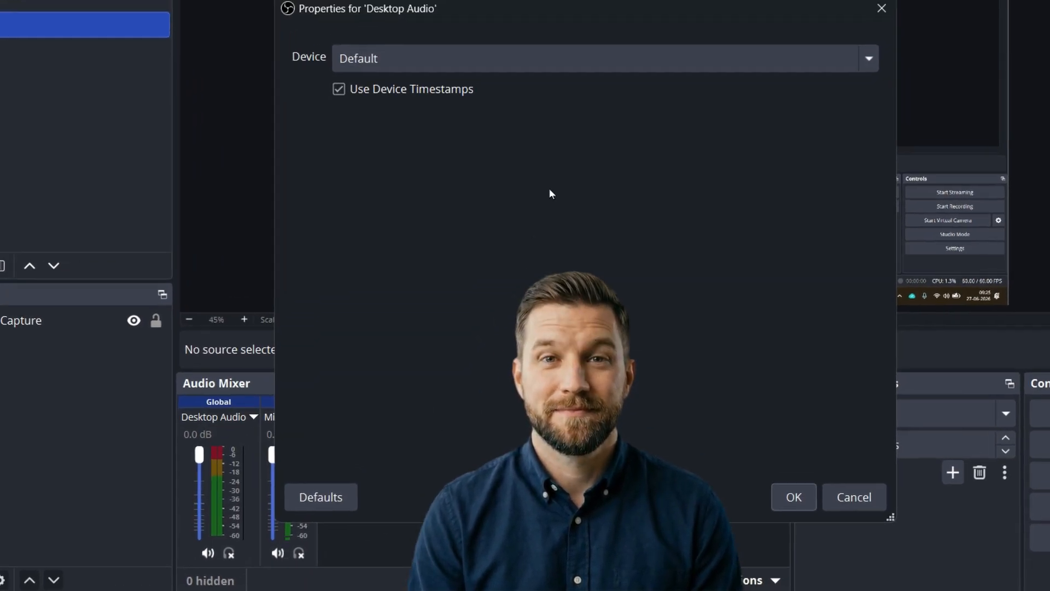
click(579, 55)
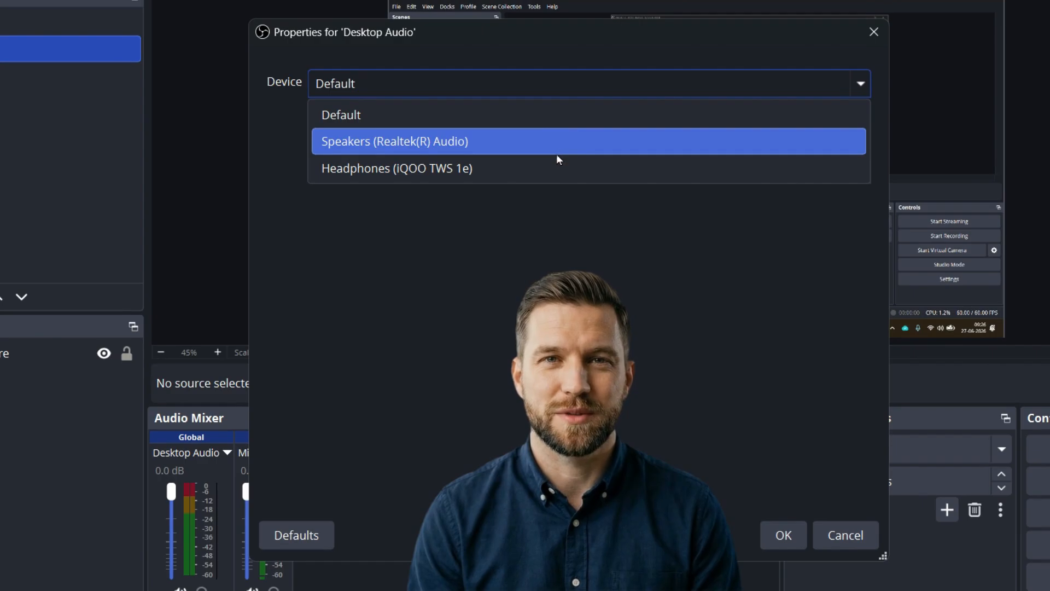
click(553, 170)
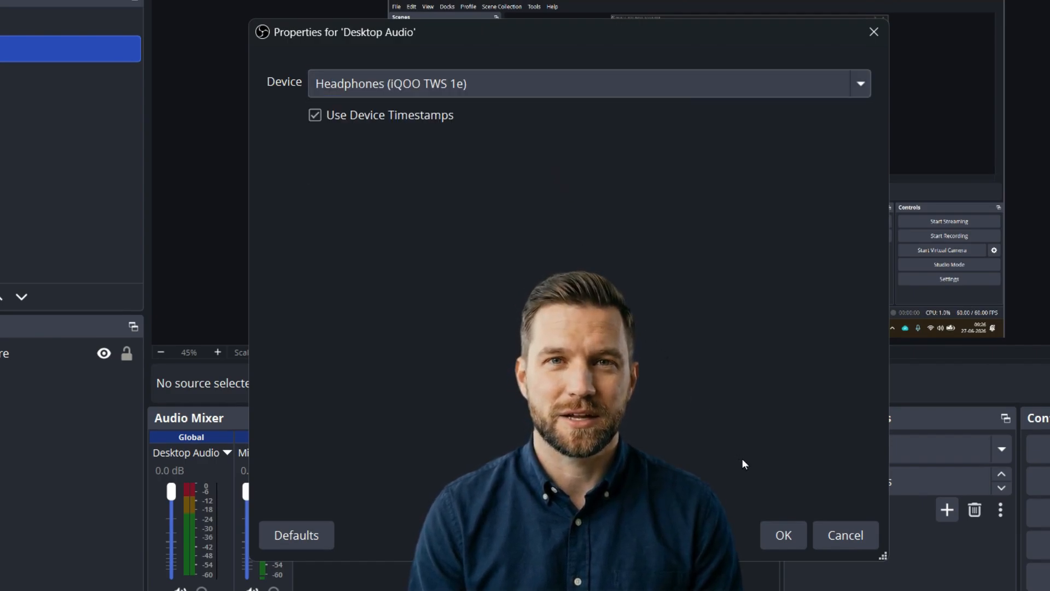
click(780, 529)
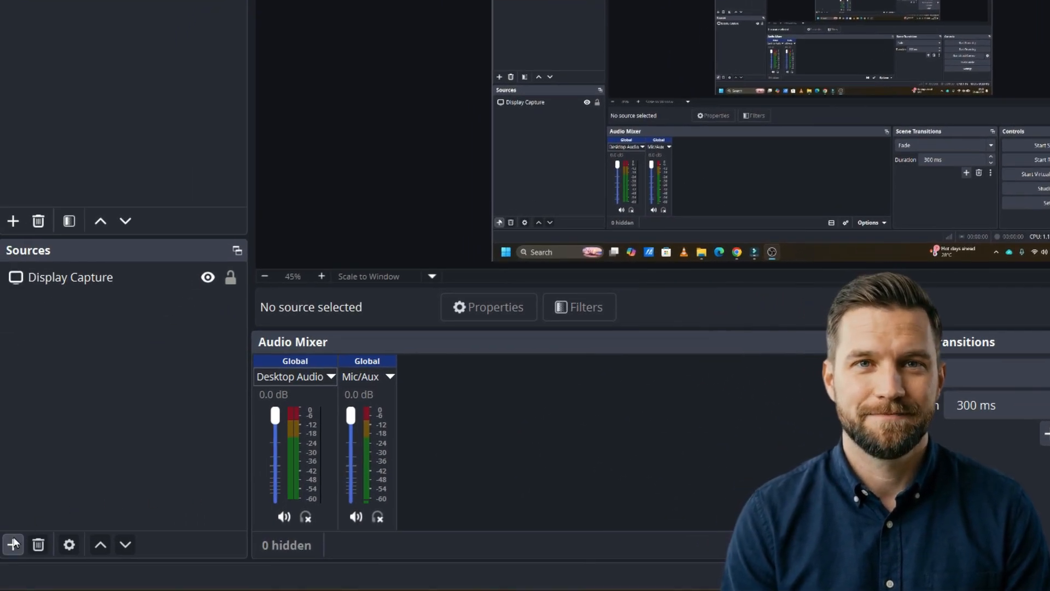
- Add a visible Audio Input Capture source to Scene 2 that uses the Headset (iQOO TWS 1e) device
click(12, 543)
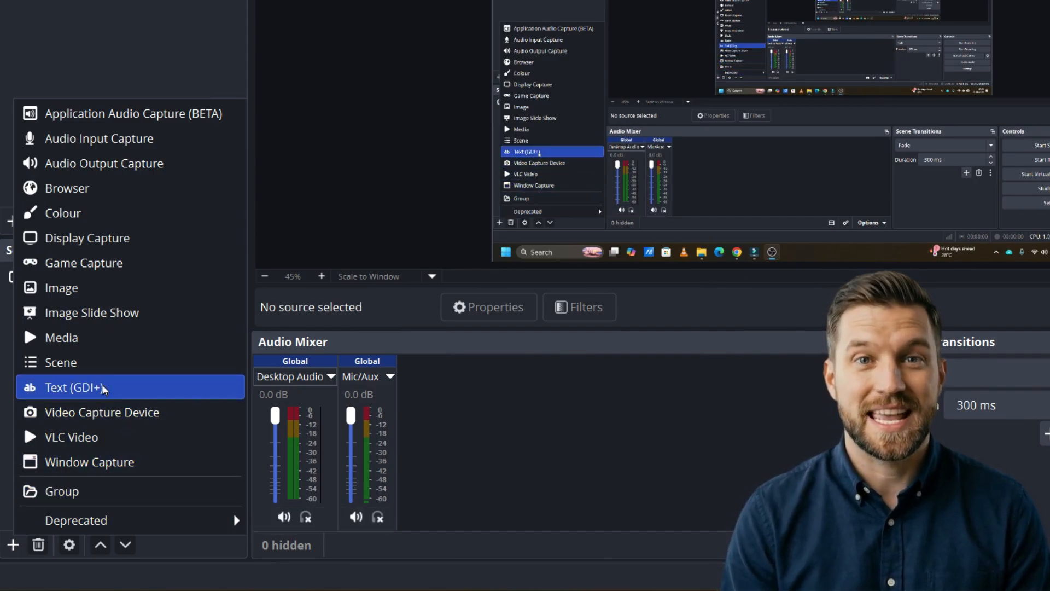
click(172, 141)
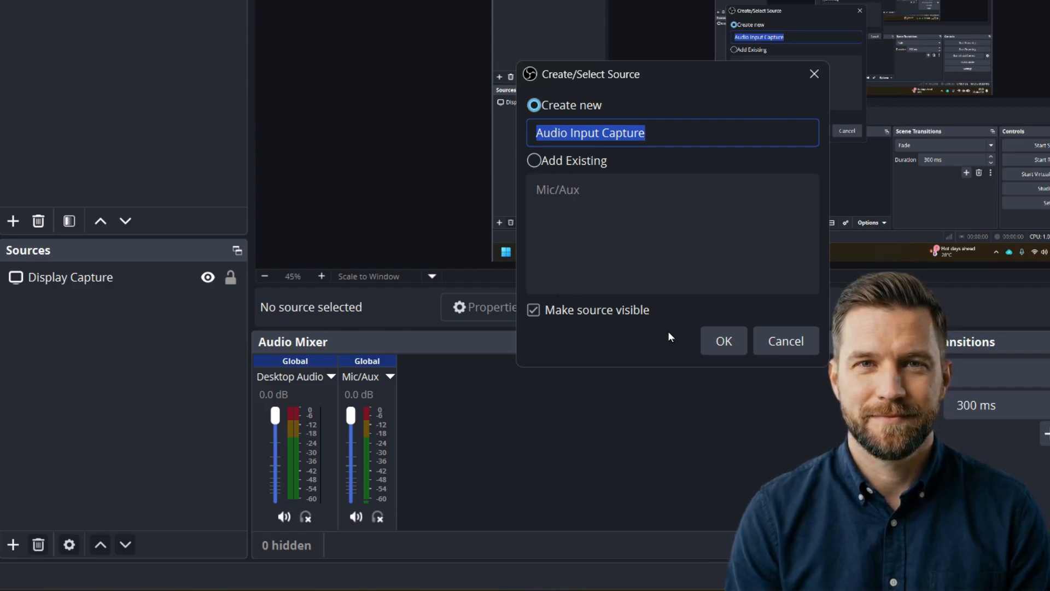
click(723, 340)
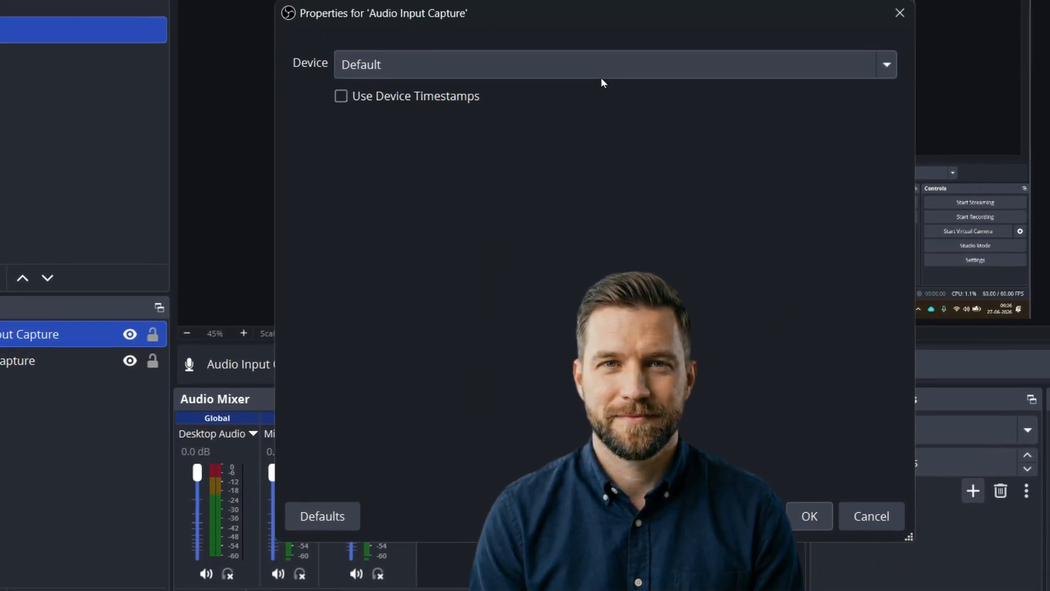
click(599, 71)
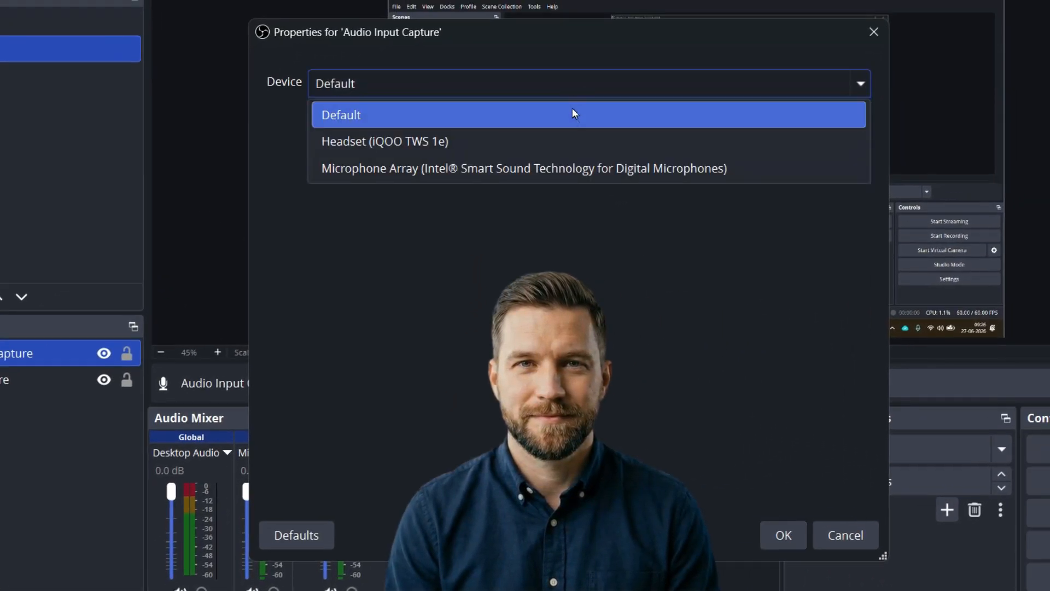
click(578, 143)
click(782, 527)
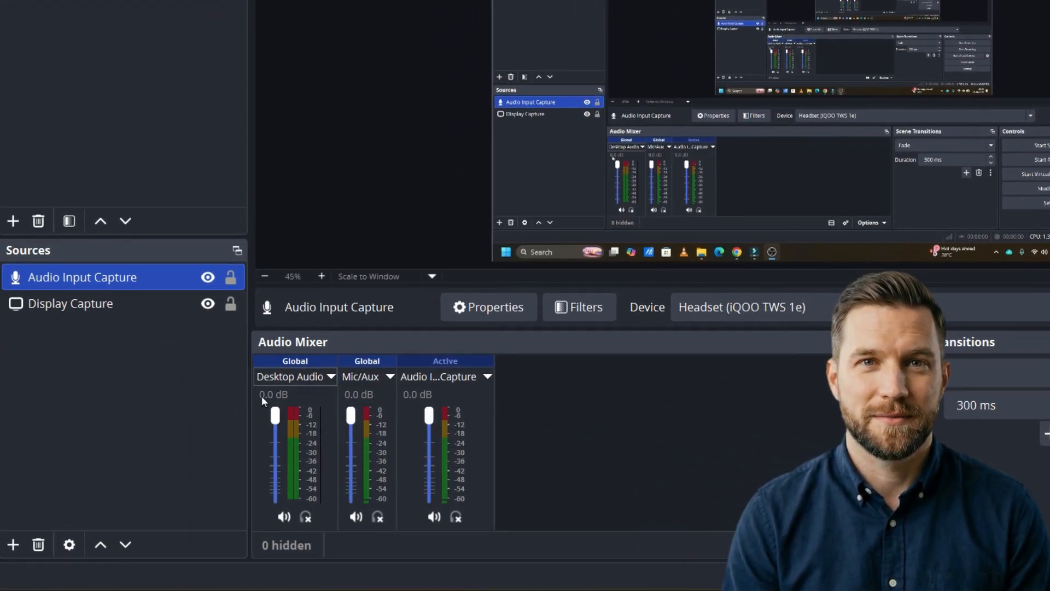
- Add a visible Audio Output Capture source to Scene 2 that uses the Headphones (iQOO TWS 1e) device
click(12, 545)
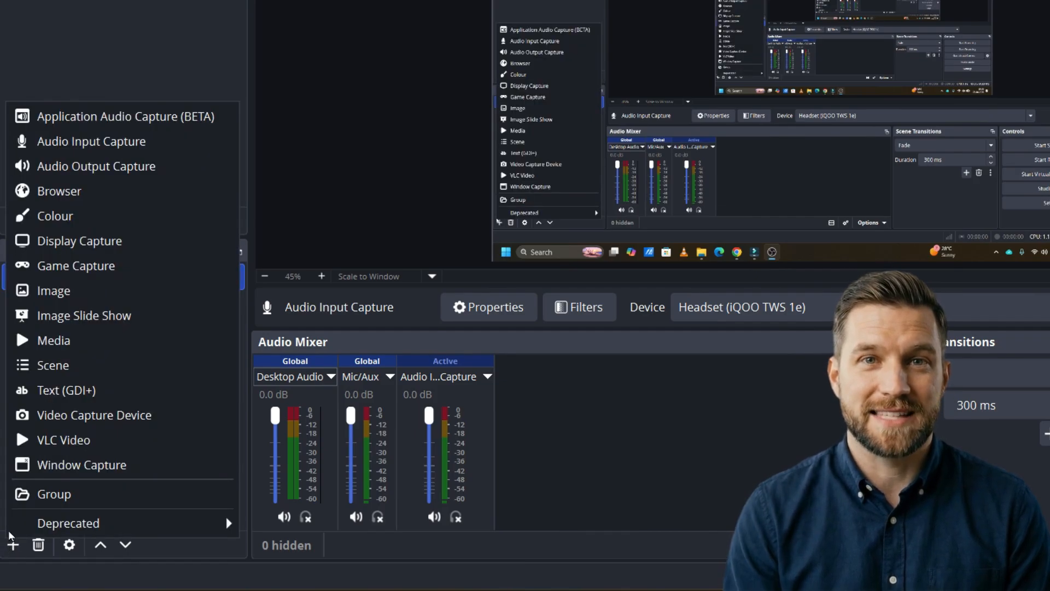
click(186, 167)
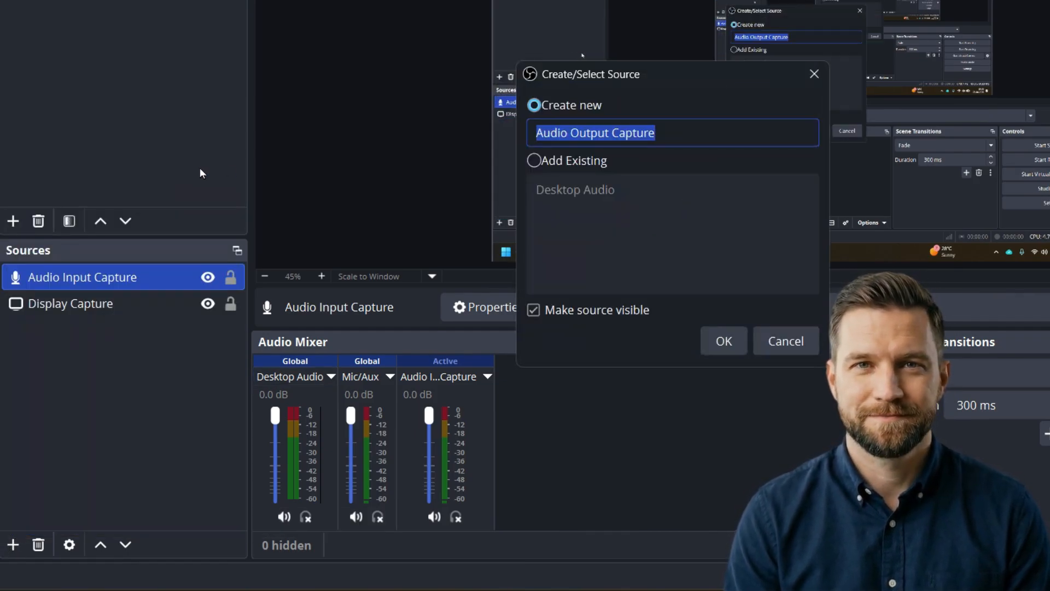
click(723, 340)
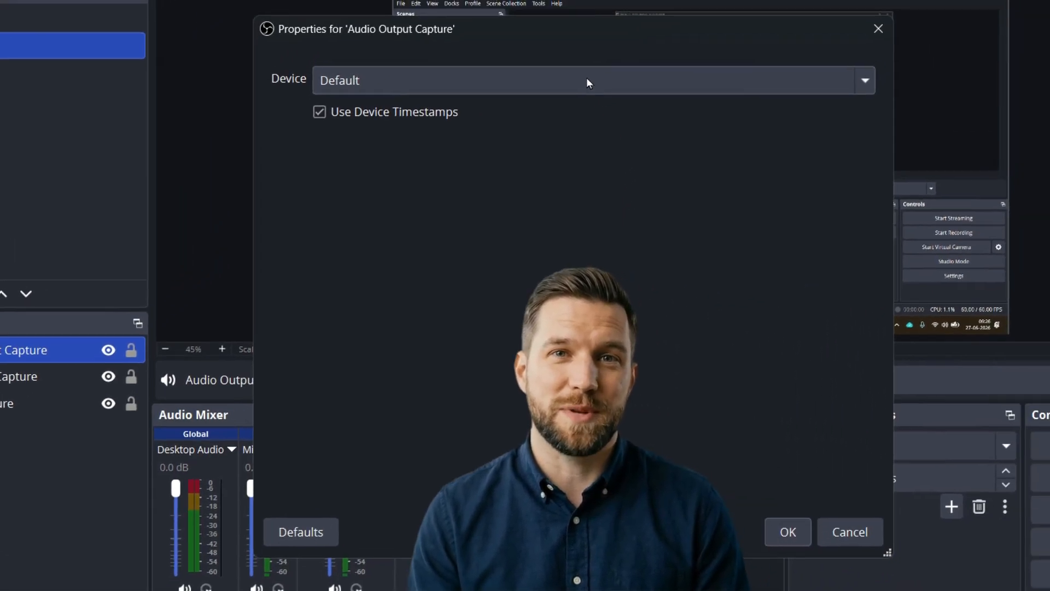
click(587, 80)
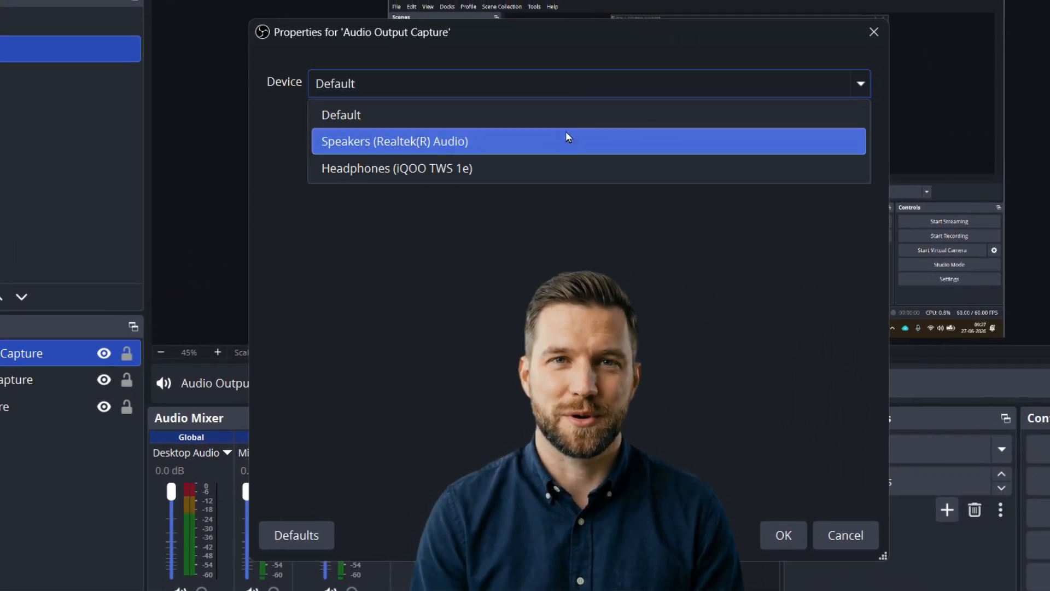
click(565, 166)
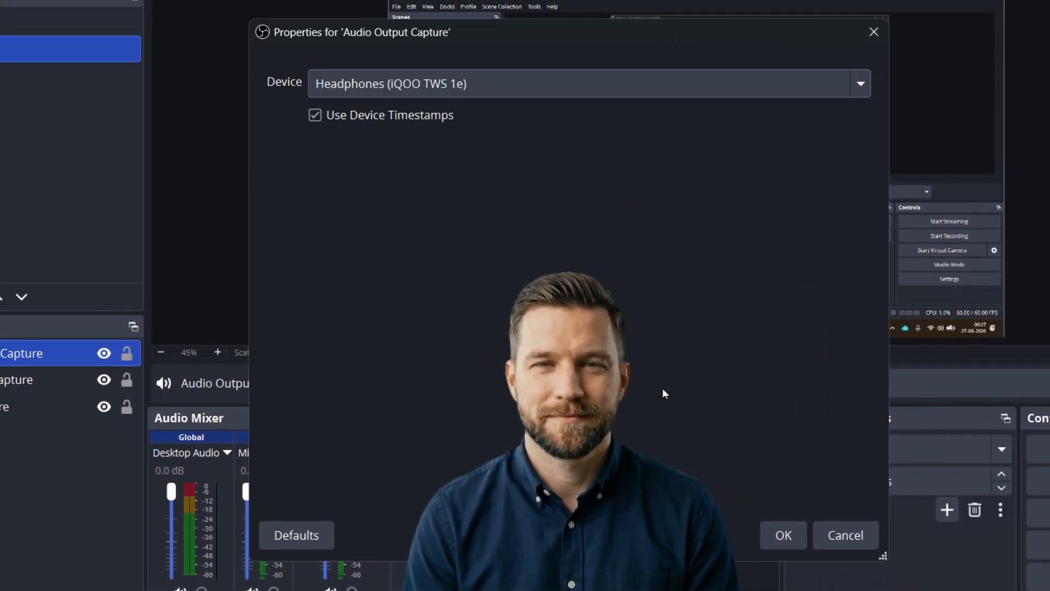
click(765, 528)
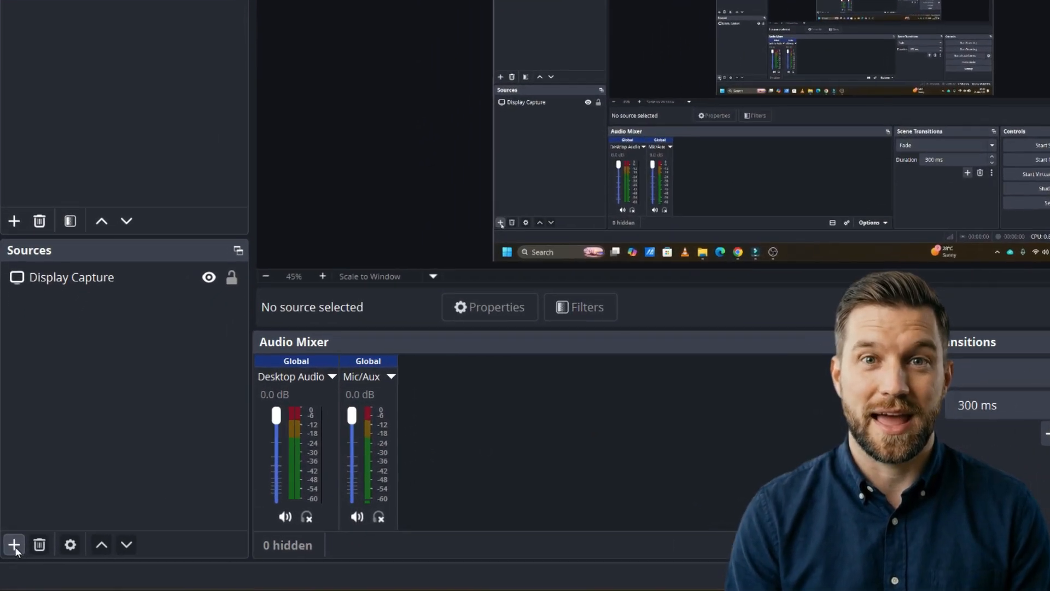
- Add a visible Video Capture Device source to Scene 2 that uses the USB2.0 FHD UVC WebCam
click(14, 544)
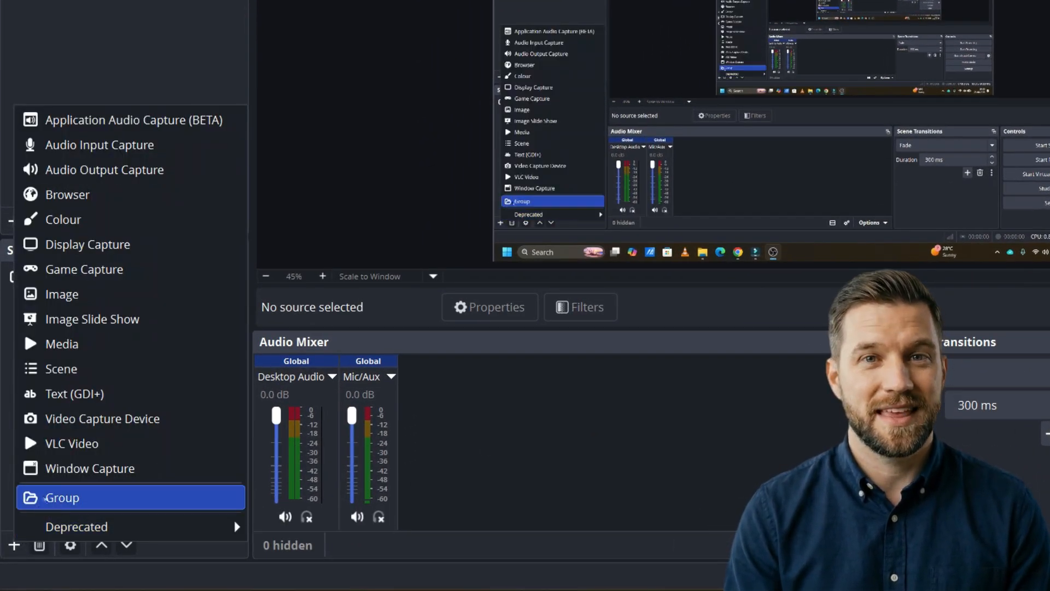
click(64, 424)
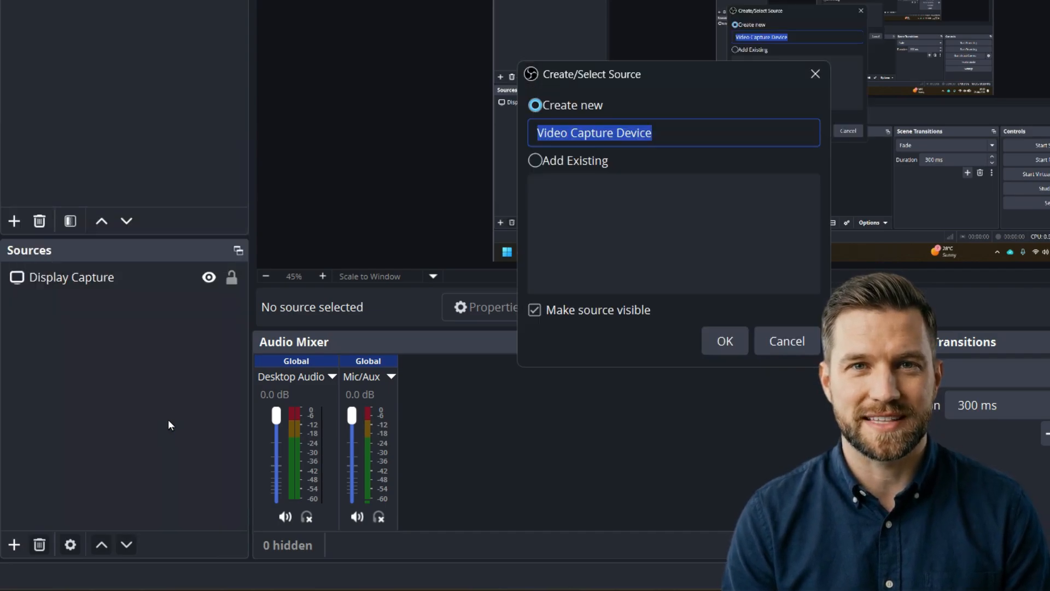
click(733, 339)
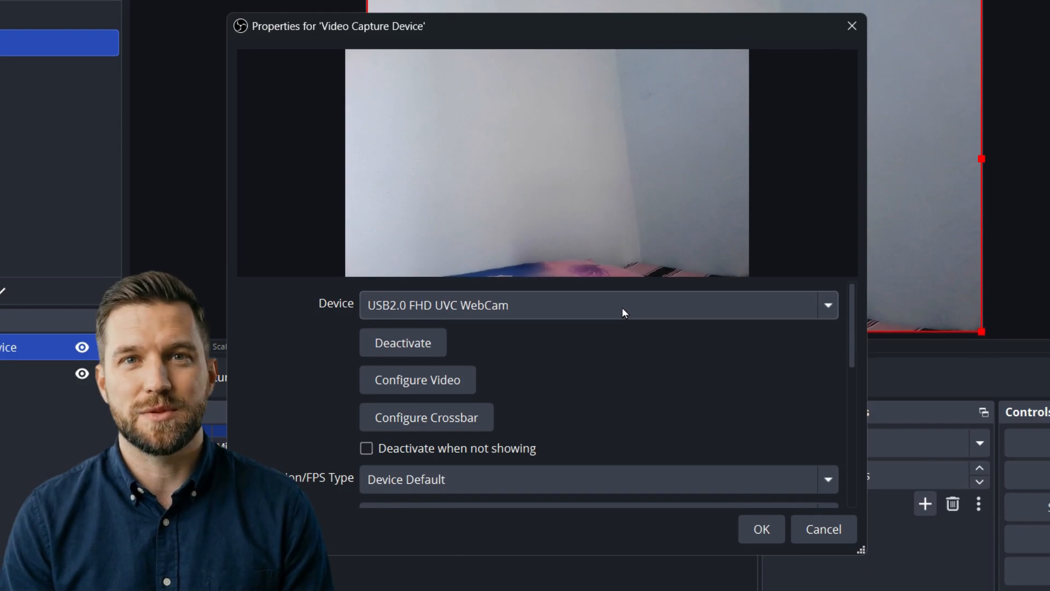
click(660, 287)
click(659, 287)
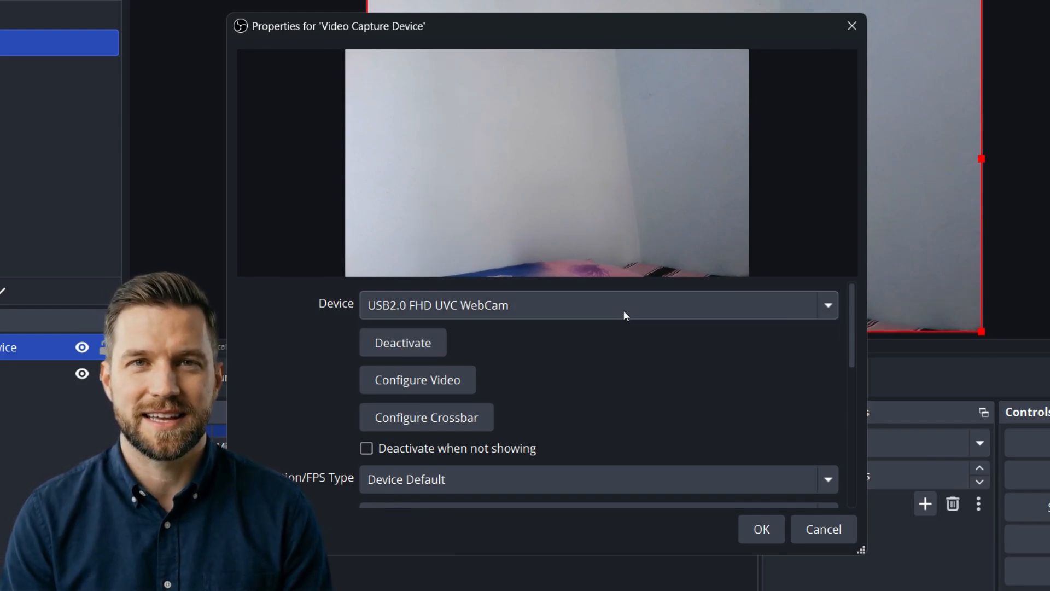
click(762, 529)
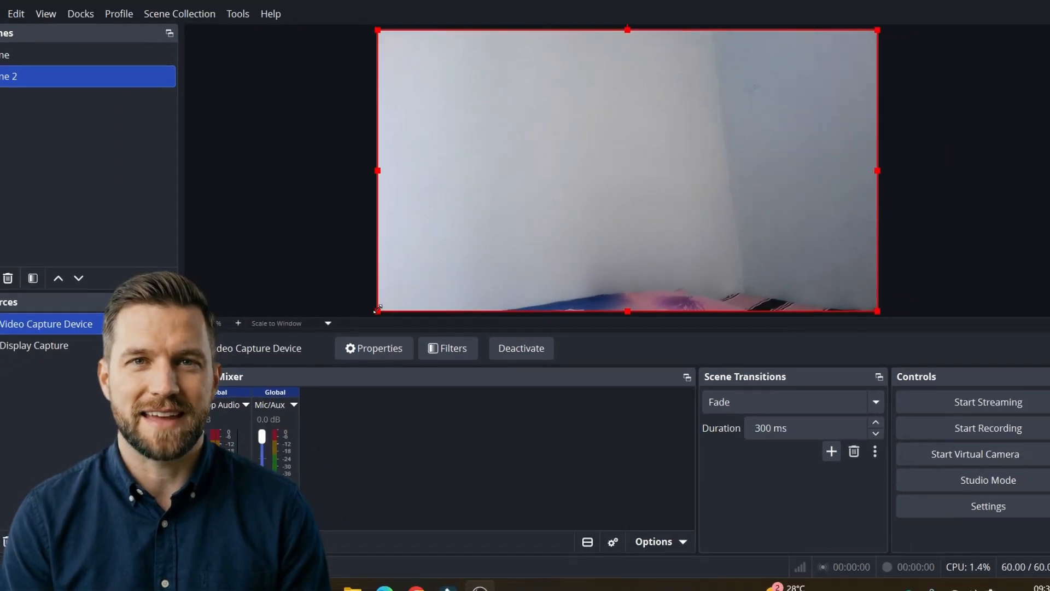
- Shrink the webcam image to a small overlay and place it in the lower-right corner of the captured display
drag(380, 310, 651, 163)
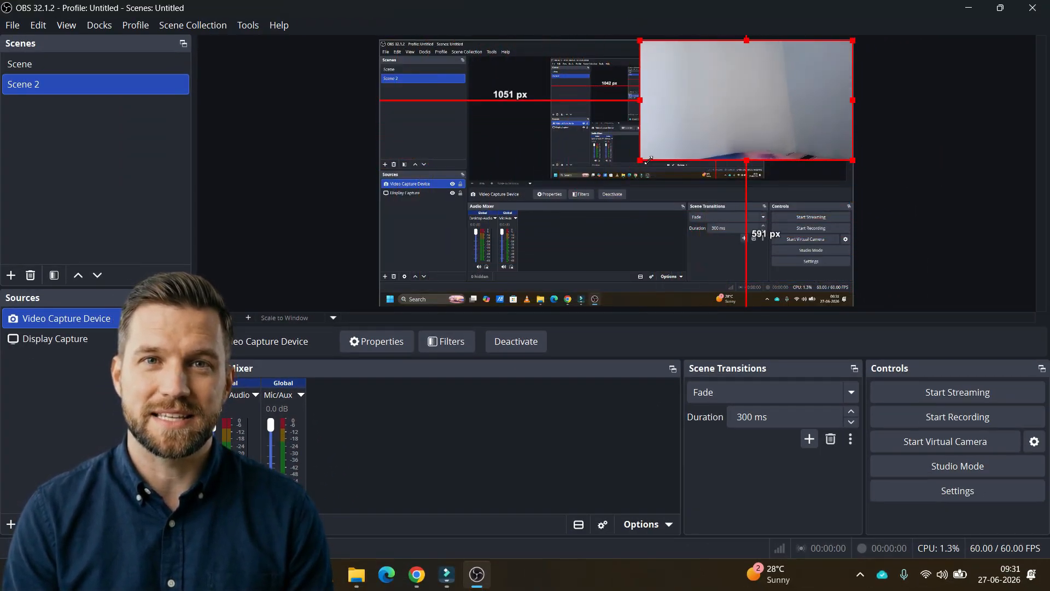
drag(736, 88, 732, 225)
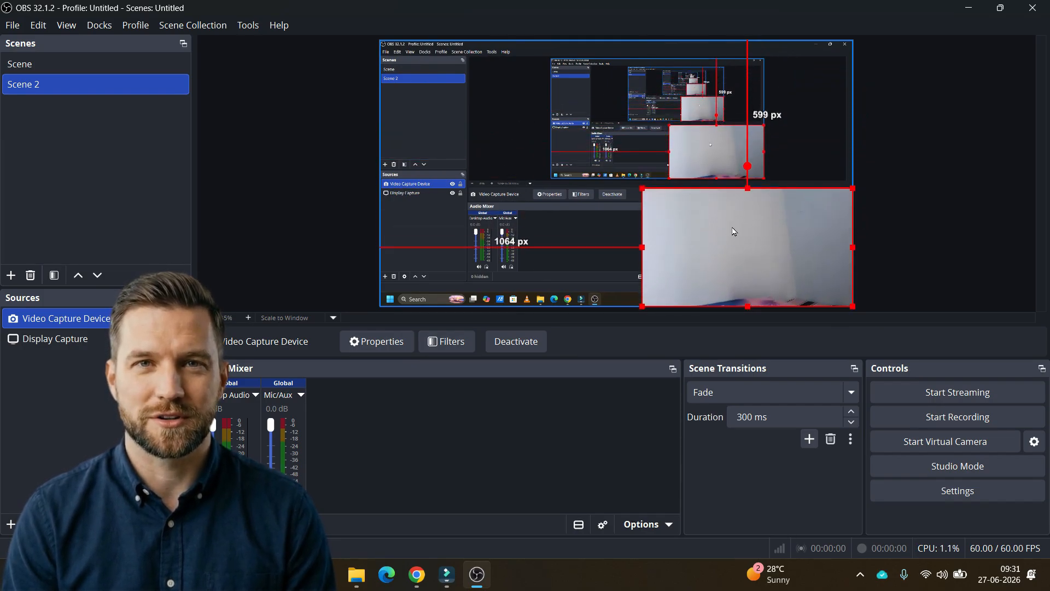
drag(641, 188, 690, 215)
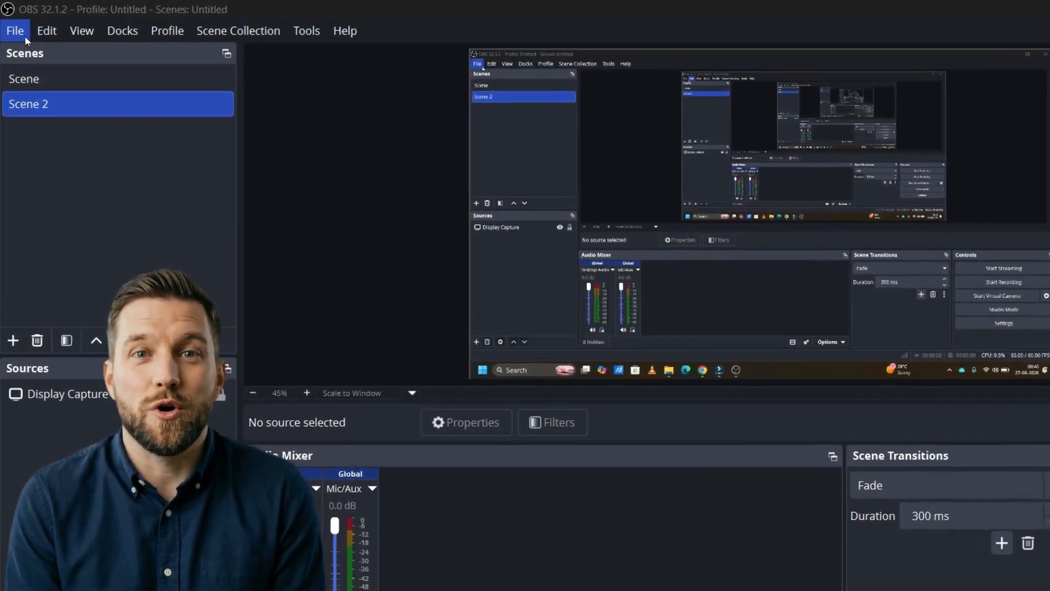
- In the output settings, set the recording path to the Desktop folder and the recording format to MPEG-4 (.mp4)
click(18, 29)
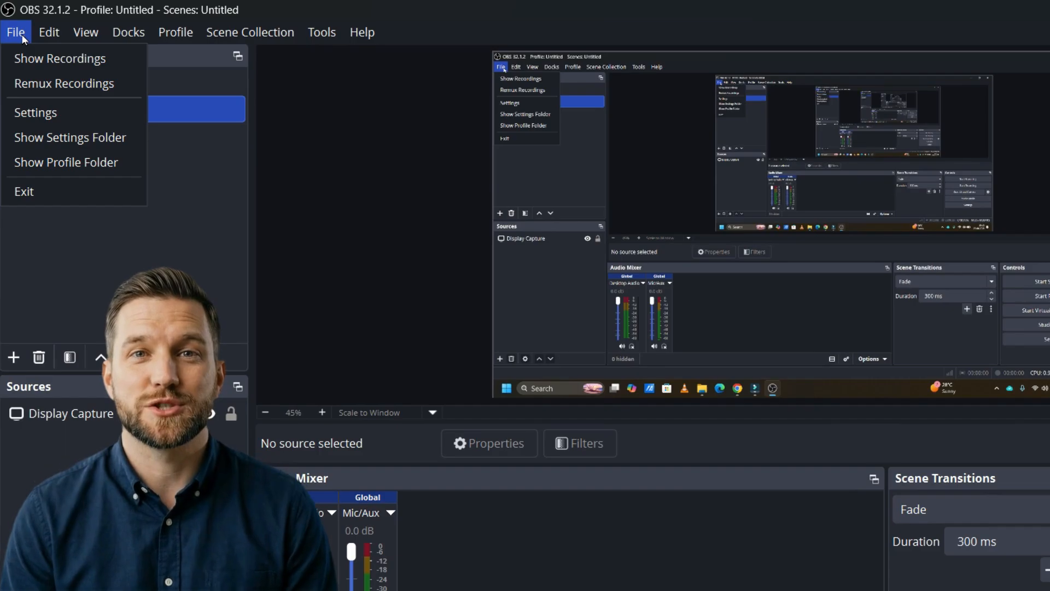
click(70, 111)
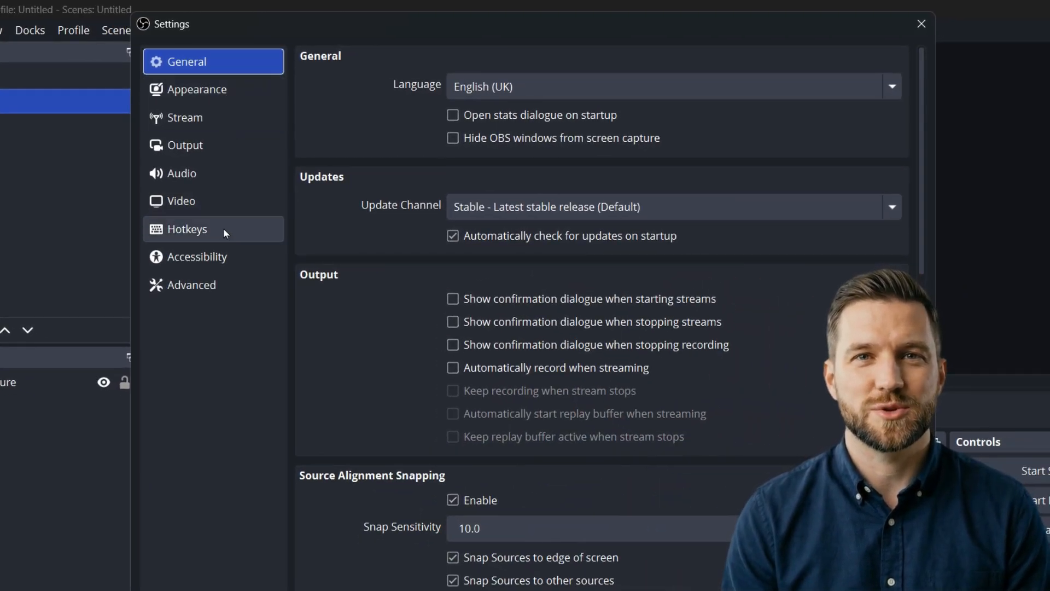
click(224, 151)
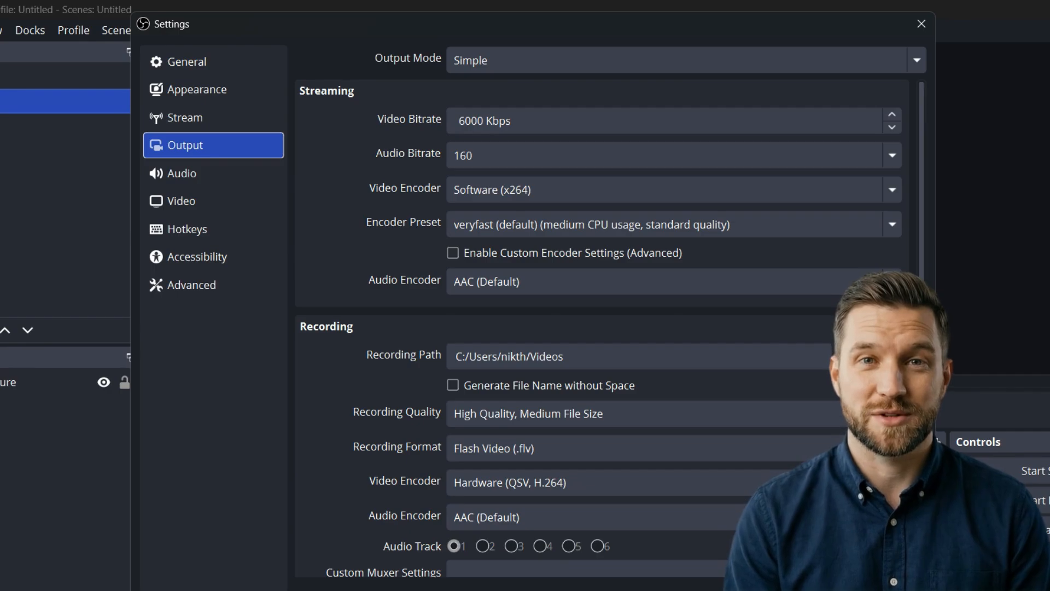
scroll(633, 296, down, 3)
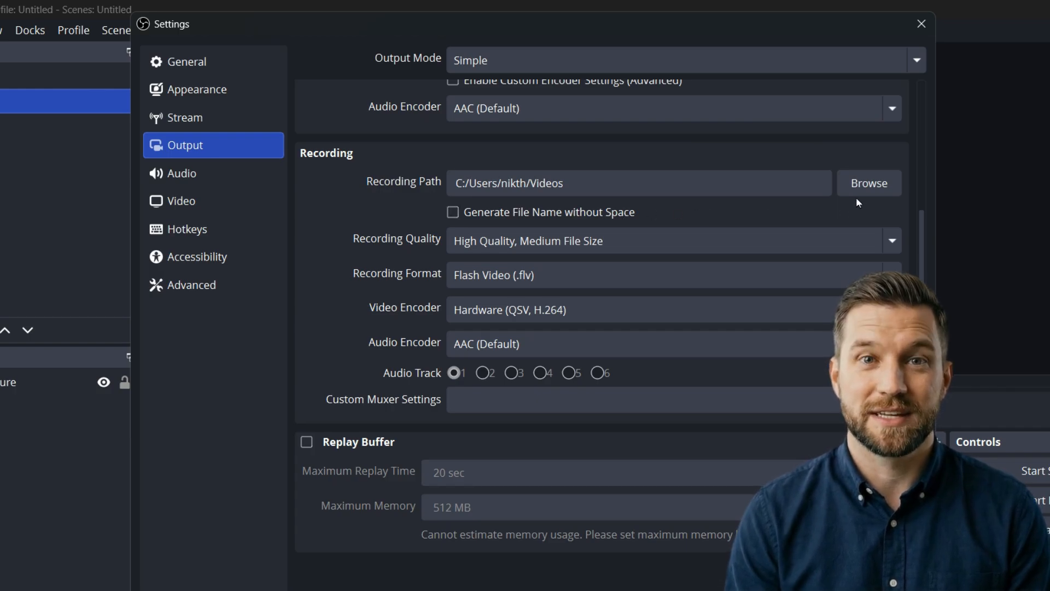
click(865, 184)
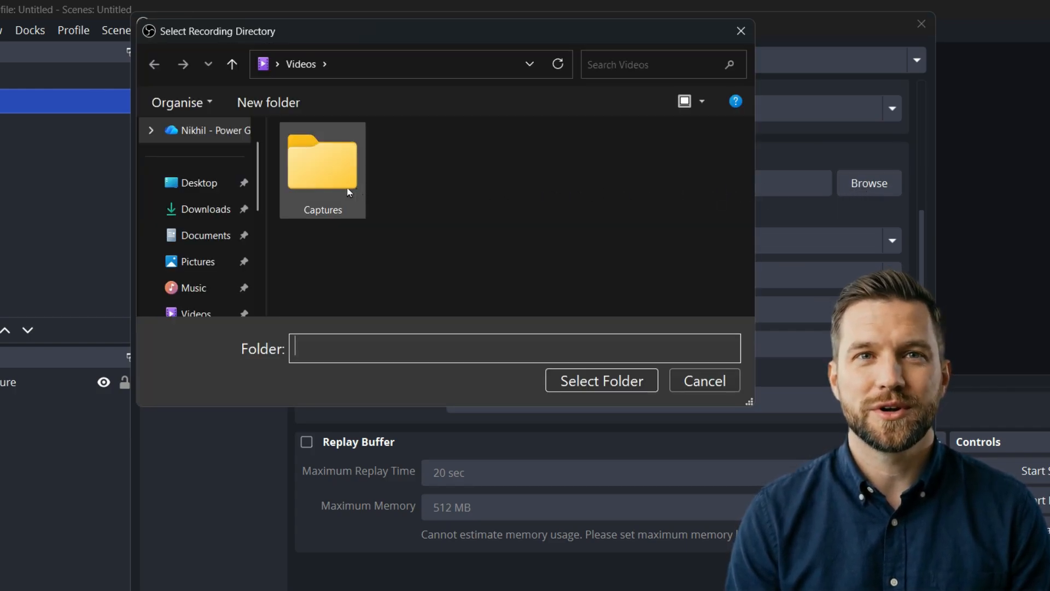
click(213, 187)
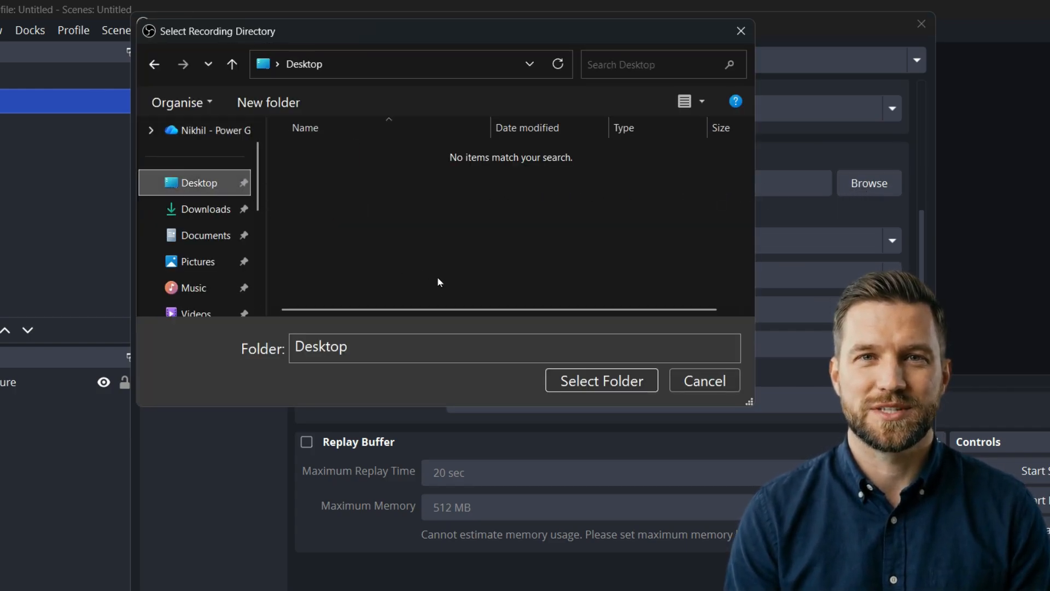
click(597, 383)
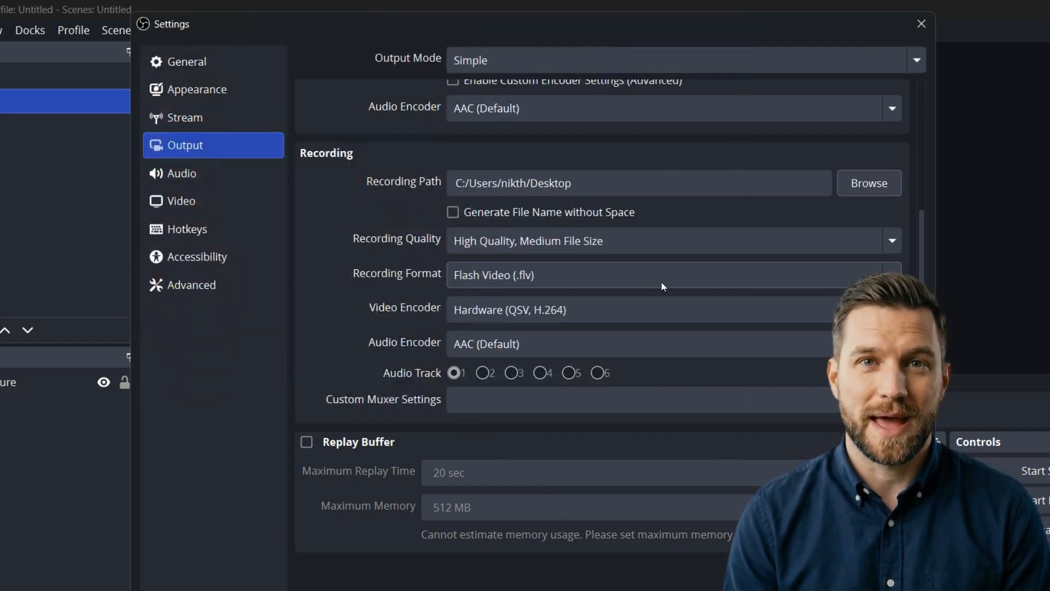
click(856, 282)
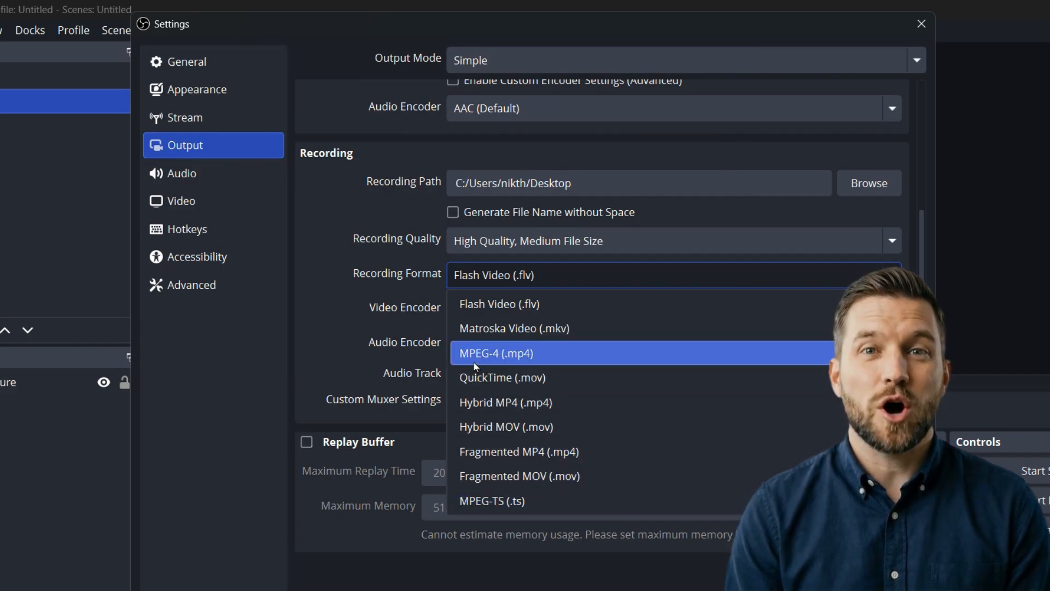
click(573, 358)
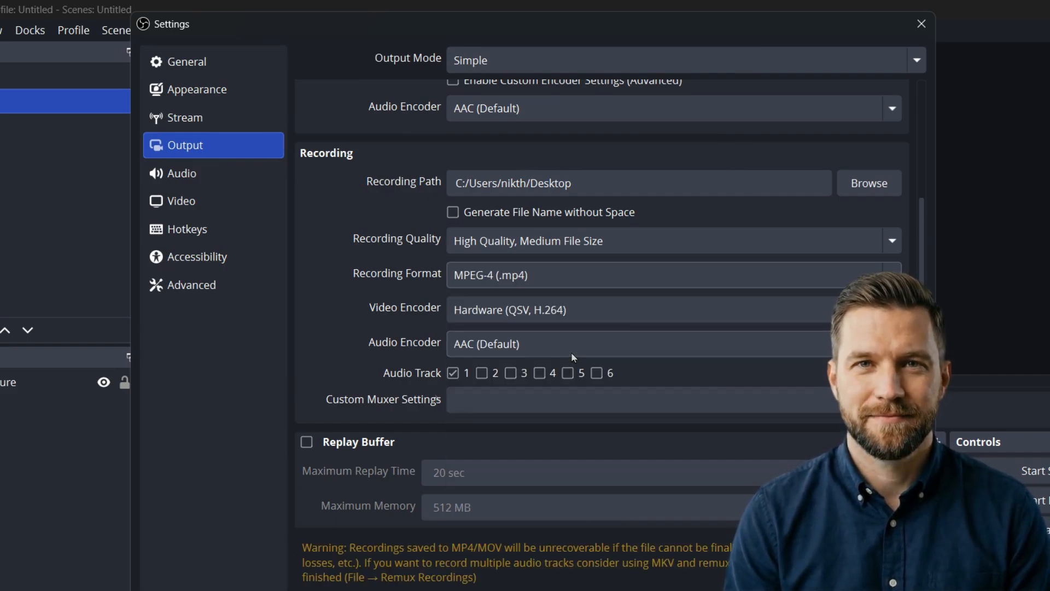
- Assign the hotkey Ctrl + A to Start and Stop Recording and Ctrl + P to Pause and Unpause Recording, and apply the settings
click(248, 232)
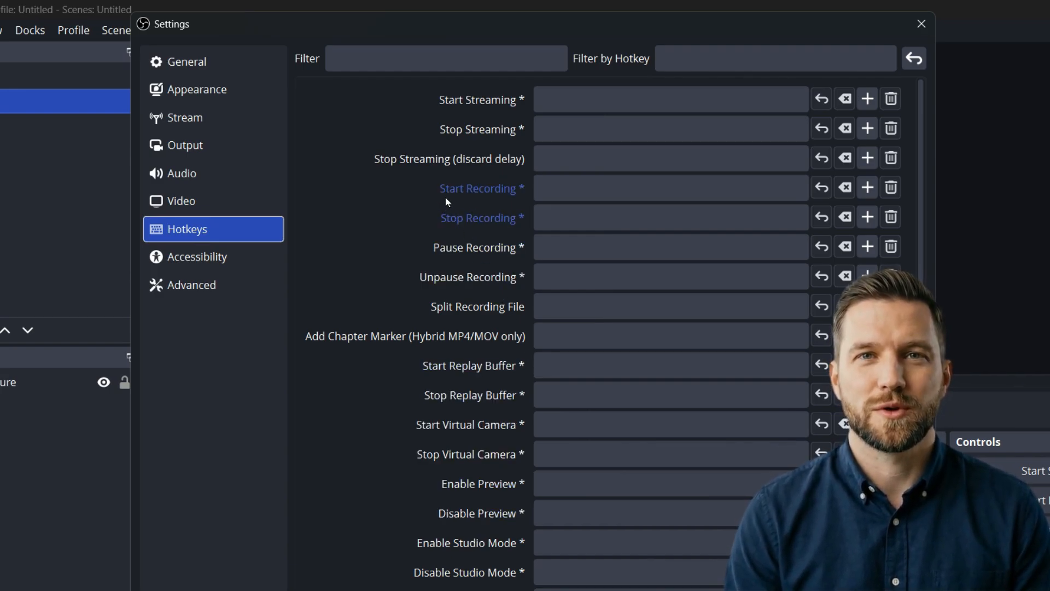
click(550, 184)
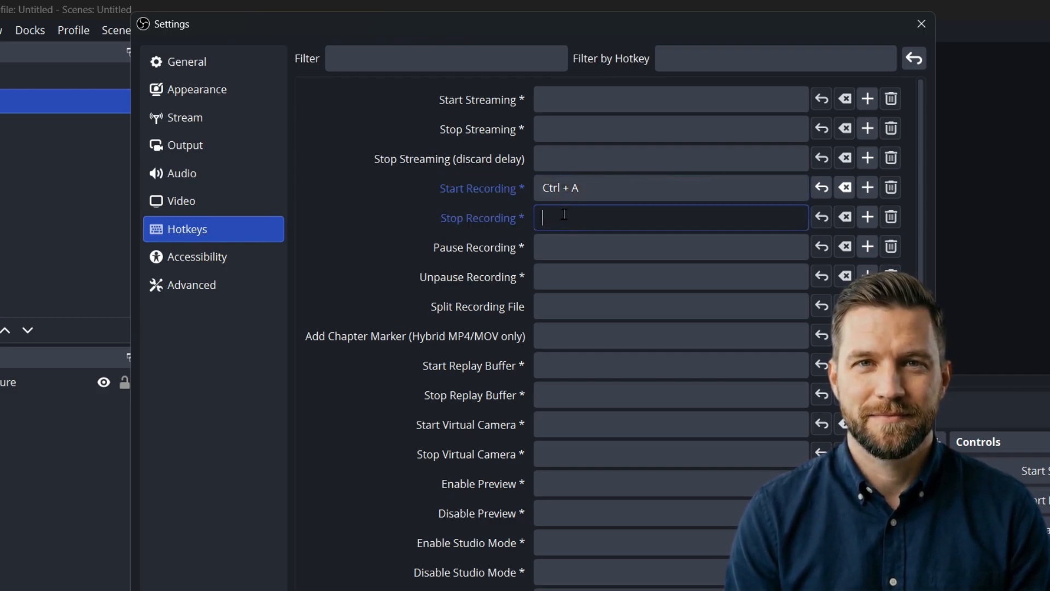
click(565, 249)
key(ctrl+p)
click(563, 276)
key(ctrl+p)
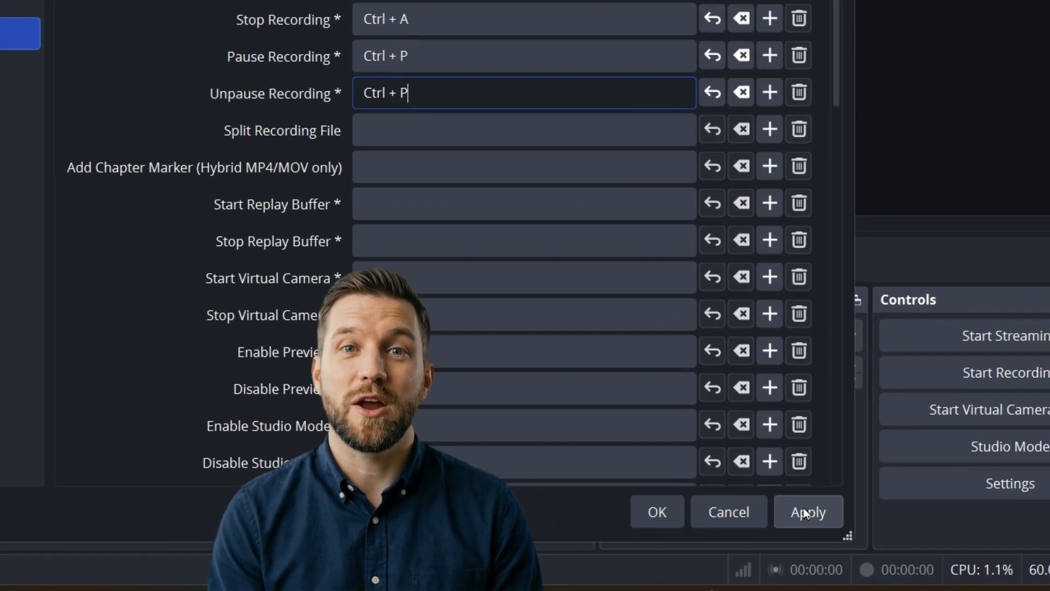
click(804, 511)
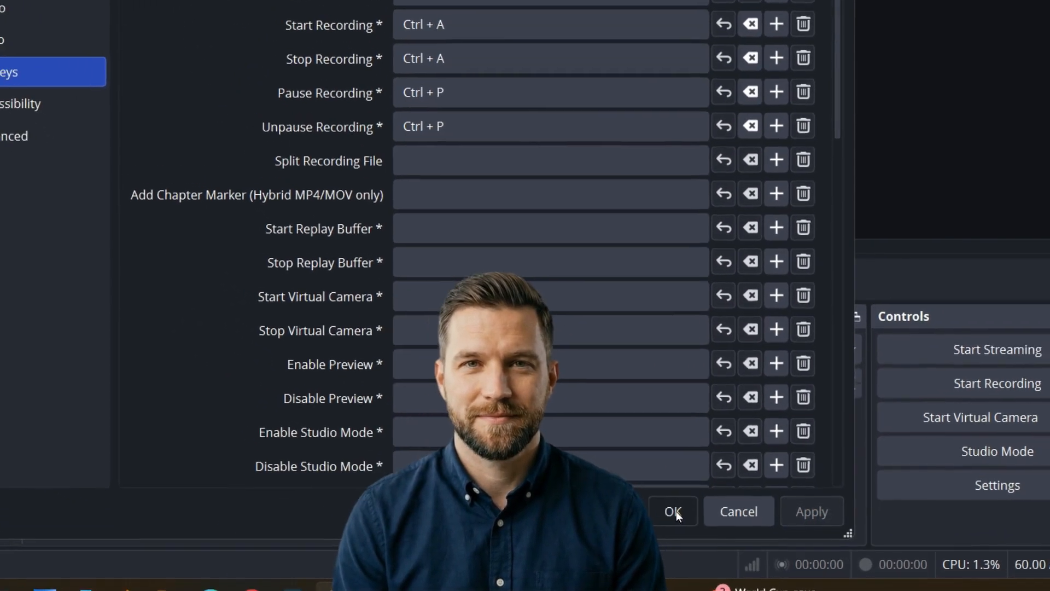
click(658, 513)
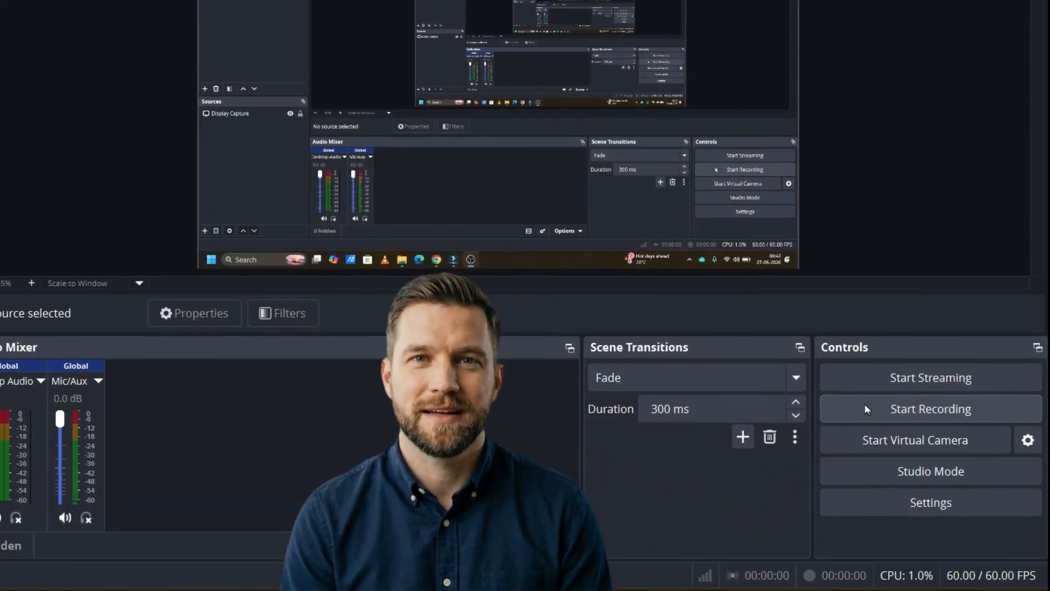
- Record a short test clip with the OBS window minimised, and return to the desktop where the file is saved
click(860, 408)
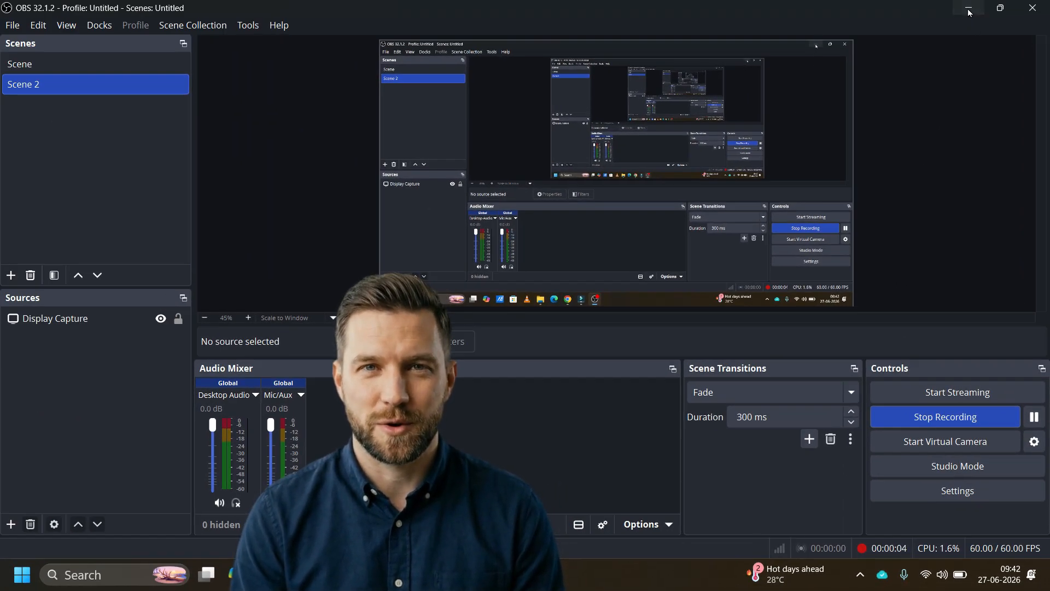
click(969, 12)
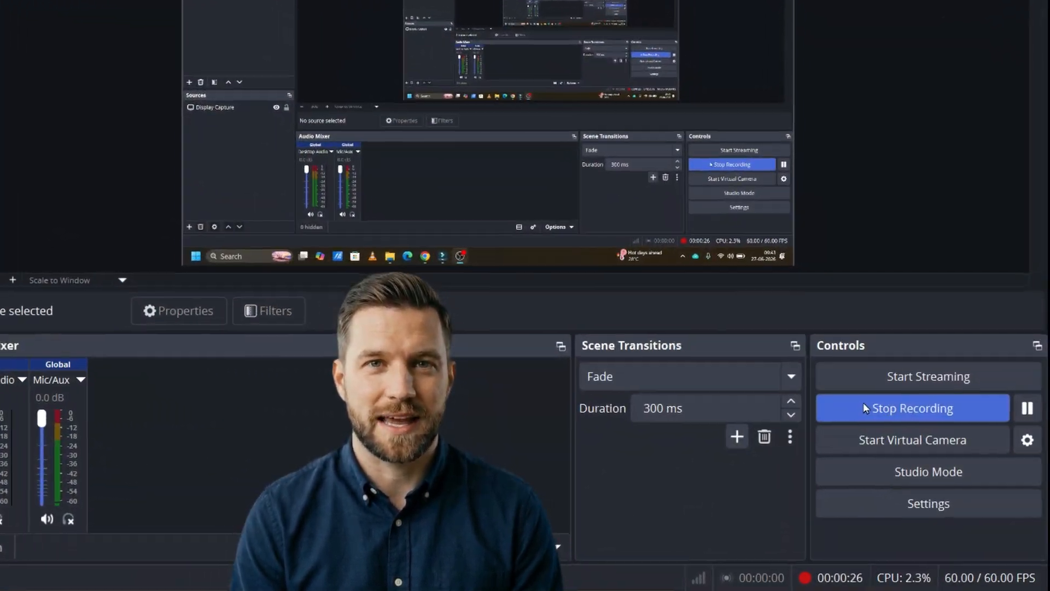
click(885, 409)
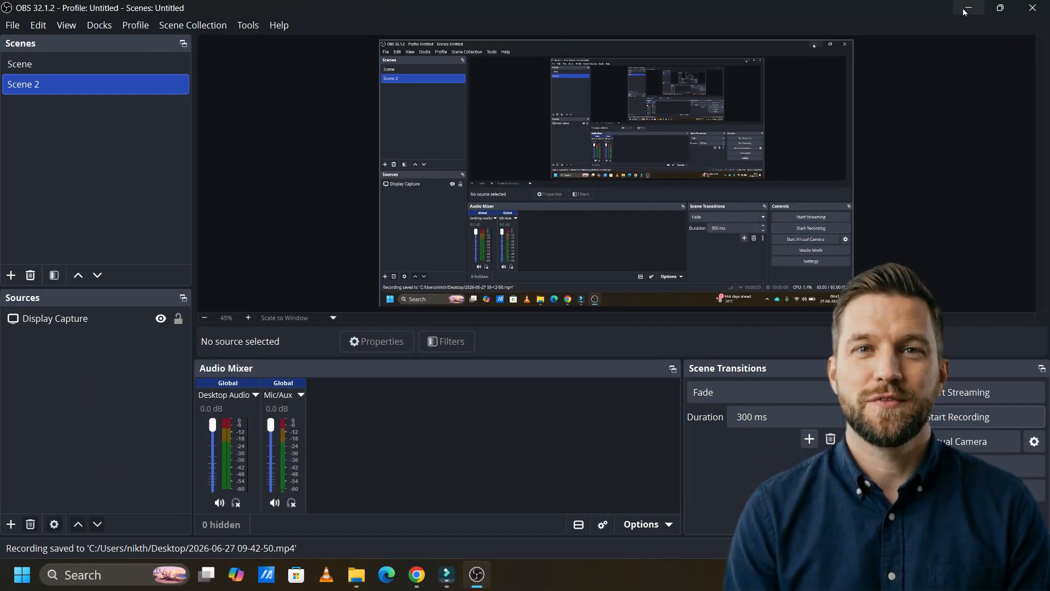
click(967, 7)
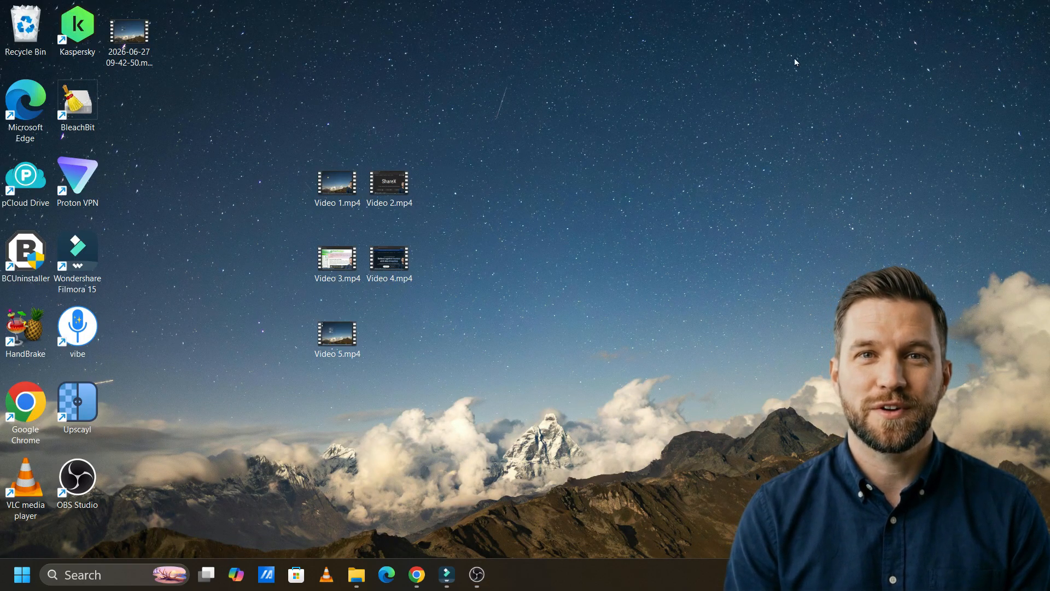